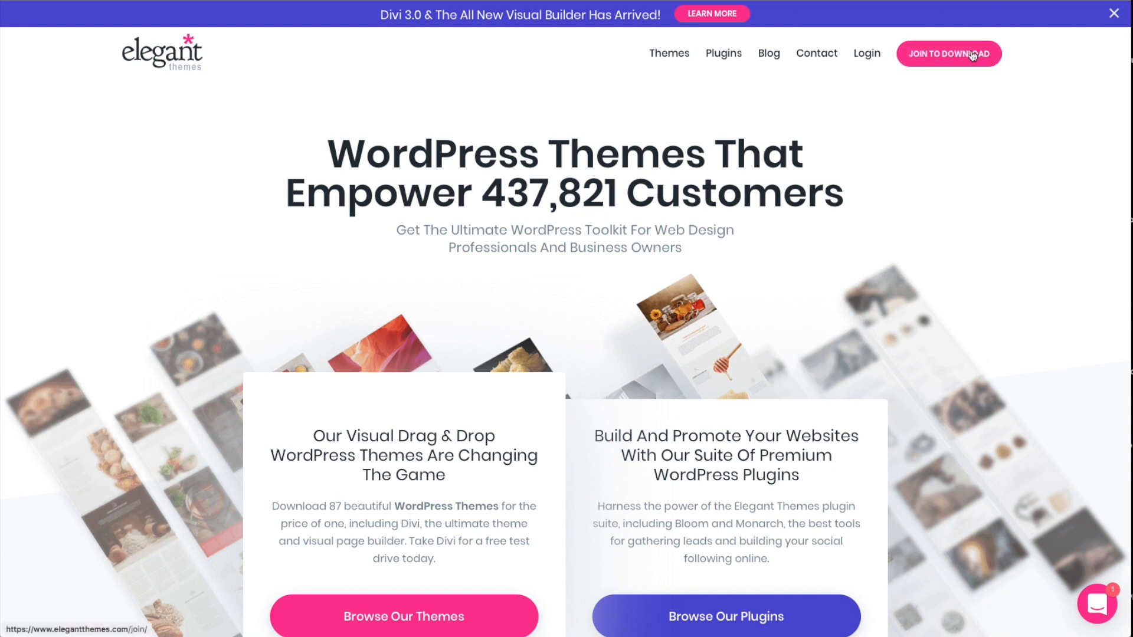
- Open the Elegant Themes members area and download the Divi theme from the available products
{"action": "left_click", "coordinate": [867, 54]}
{"action": "scroll", "coordinate": [810, 129], "scroll_direction": "down", "scroll_amount": 2}
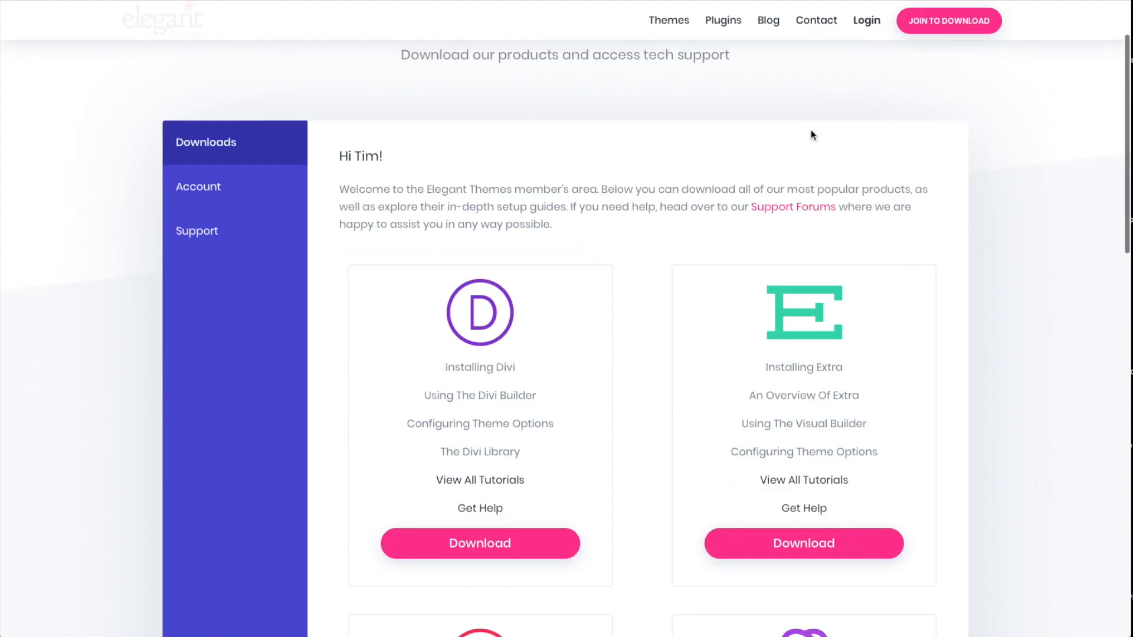
{"action": "scroll", "coordinate": [811, 135], "scroll_direction": "down", "scroll_amount": 1}
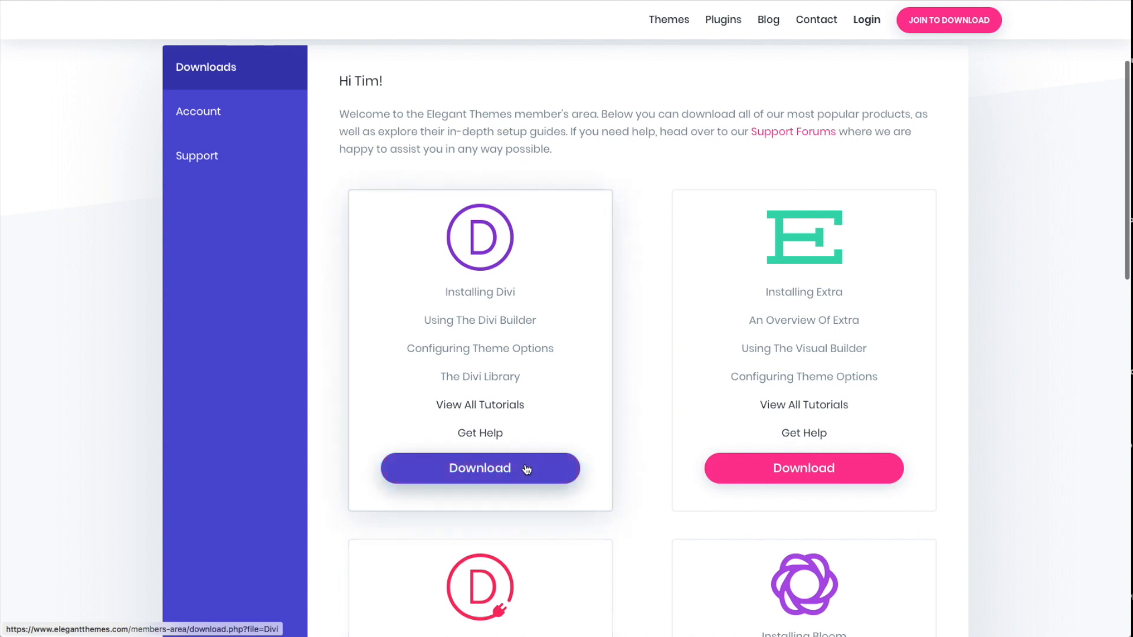
{"action": "scroll", "coordinate": [607, 399], "scroll_direction": "down", "scroll_amount": 6}
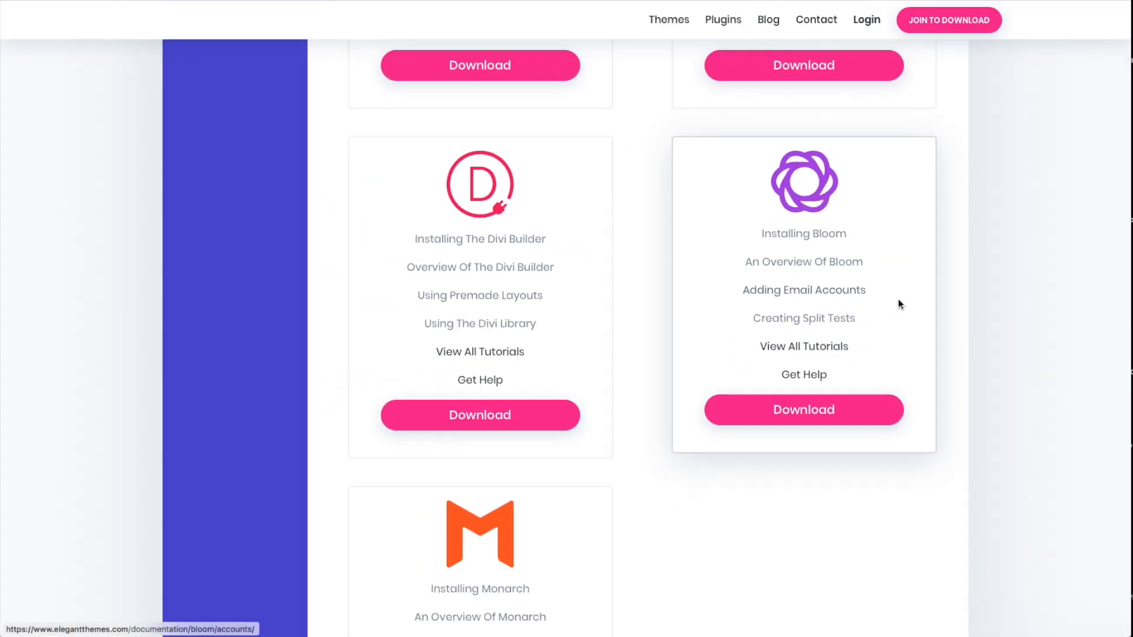
{"action": "scroll", "coordinate": [897, 304], "scroll_direction": "down", "scroll_amount": 8}
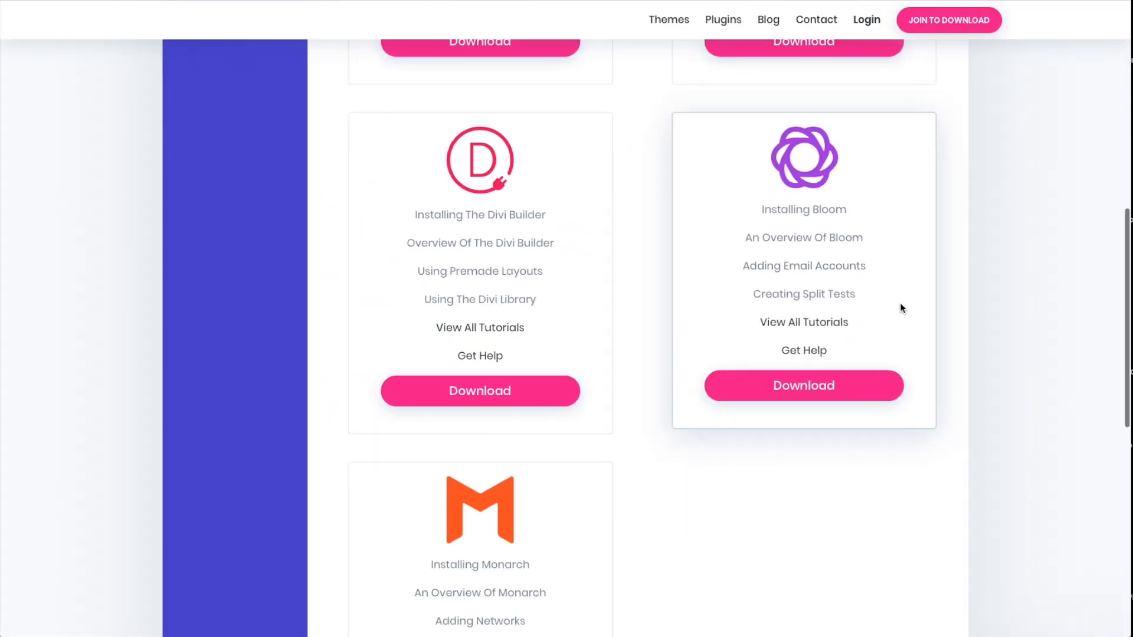
{"action": "scroll", "coordinate": [508, 214], "scroll_direction": "up", "scroll_amount": 1}
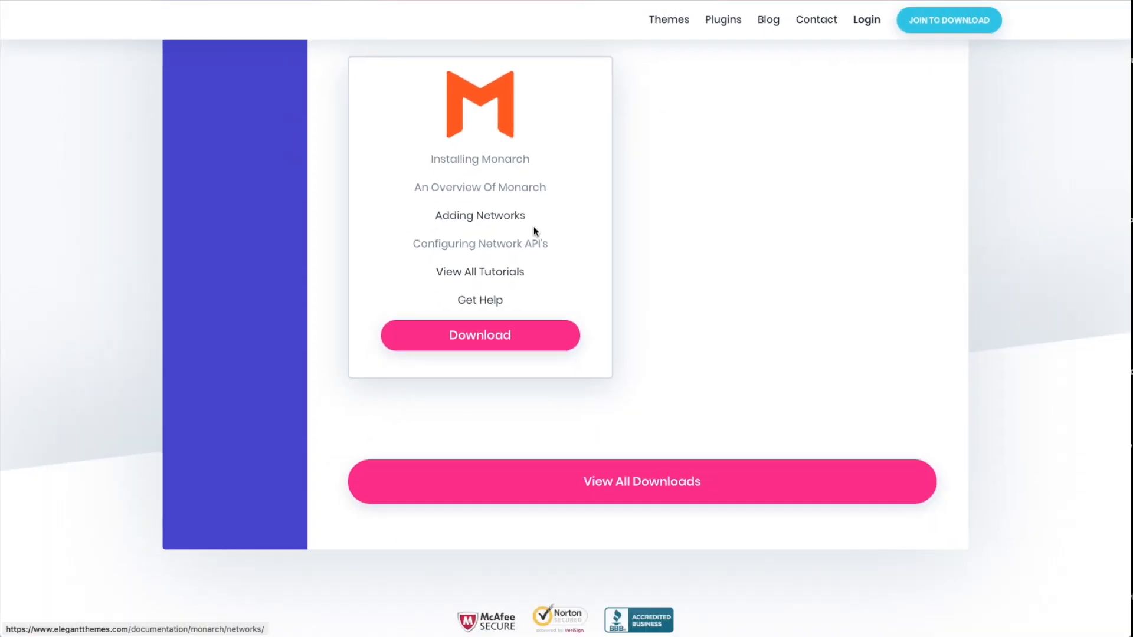
{"action": "scroll", "coordinate": [507, 327], "scroll_direction": "up", "scroll_amount": 10}
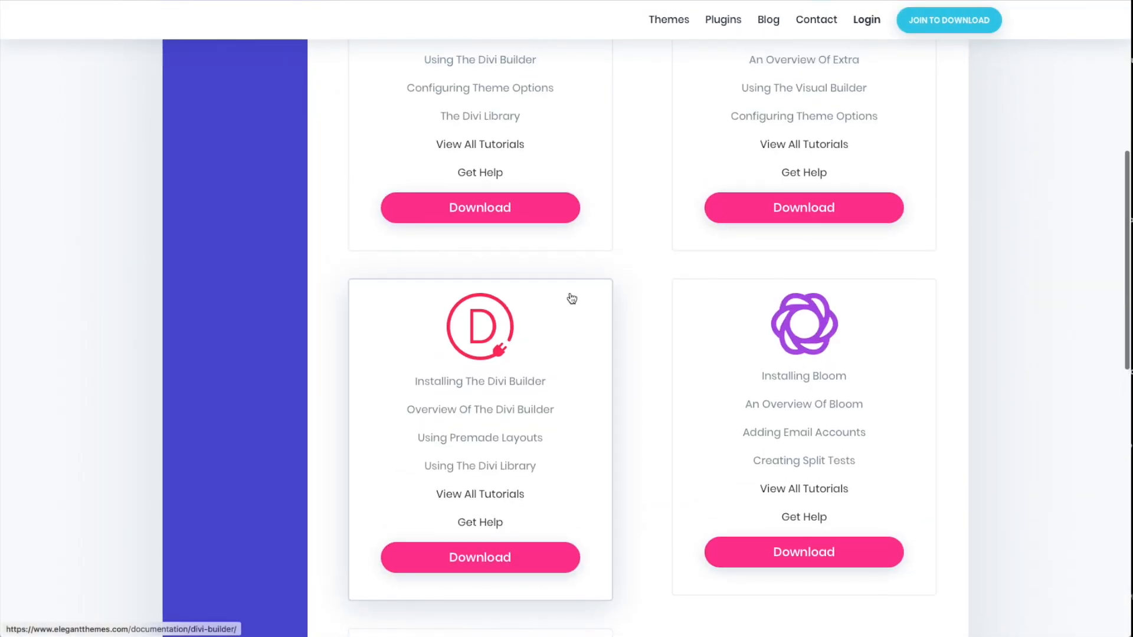
{"action": "scroll", "coordinate": [572, 299], "scroll_direction": "up", "scroll_amount": 7}
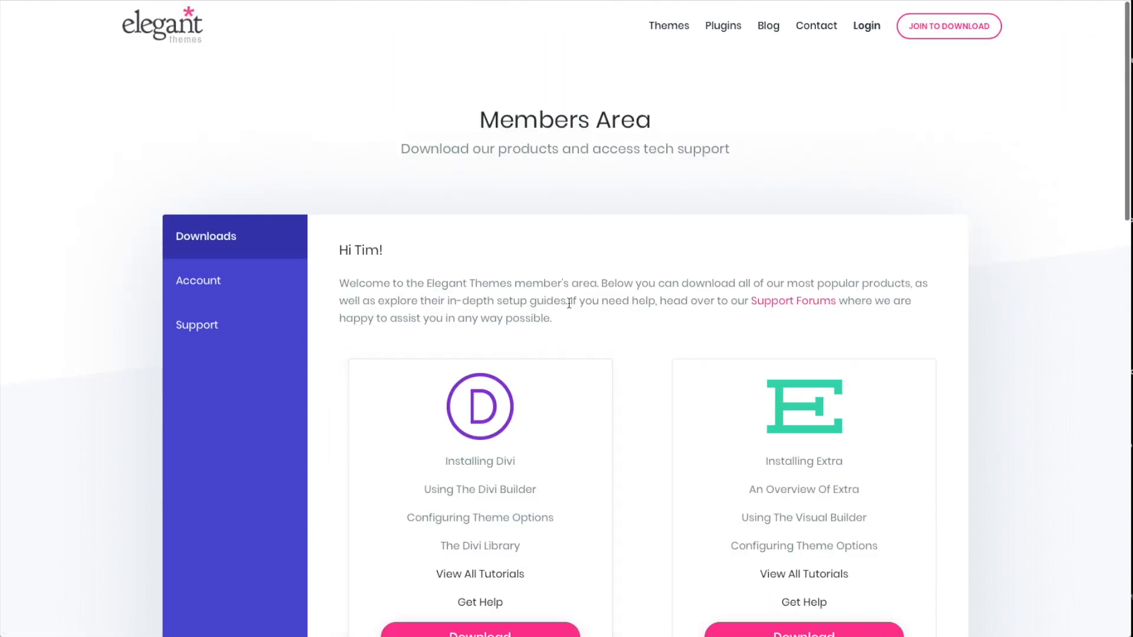
{"action": "scroll", "coordinate": [577, 324], "scroll_direction": "down", "scroll_amount": 2}
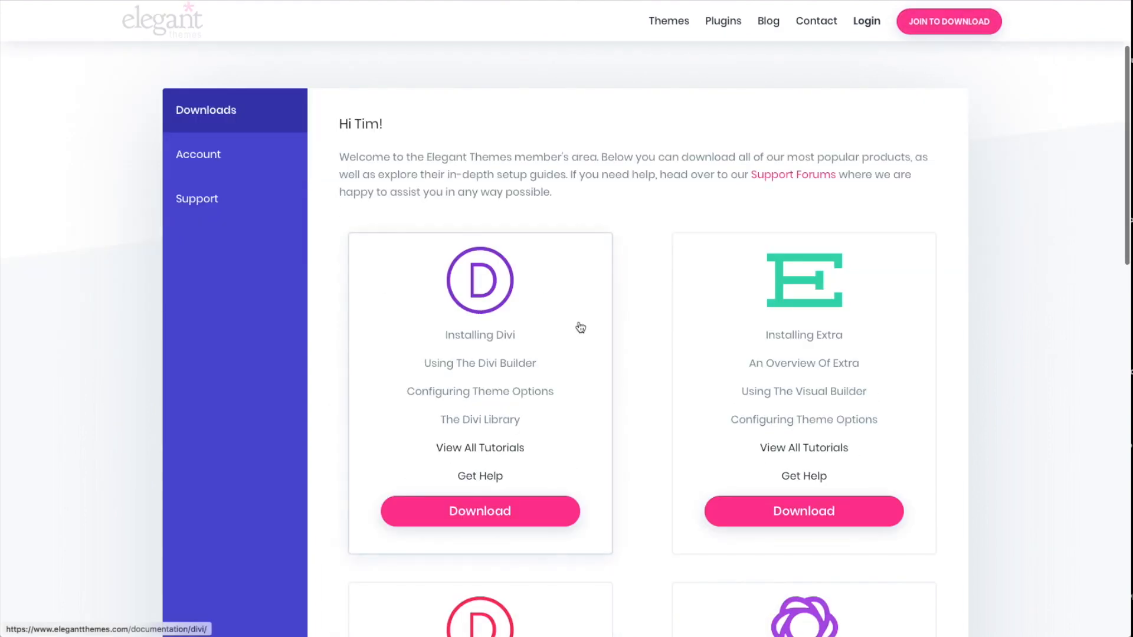
{"action": "left_click", "coordinate": [502, 506]}
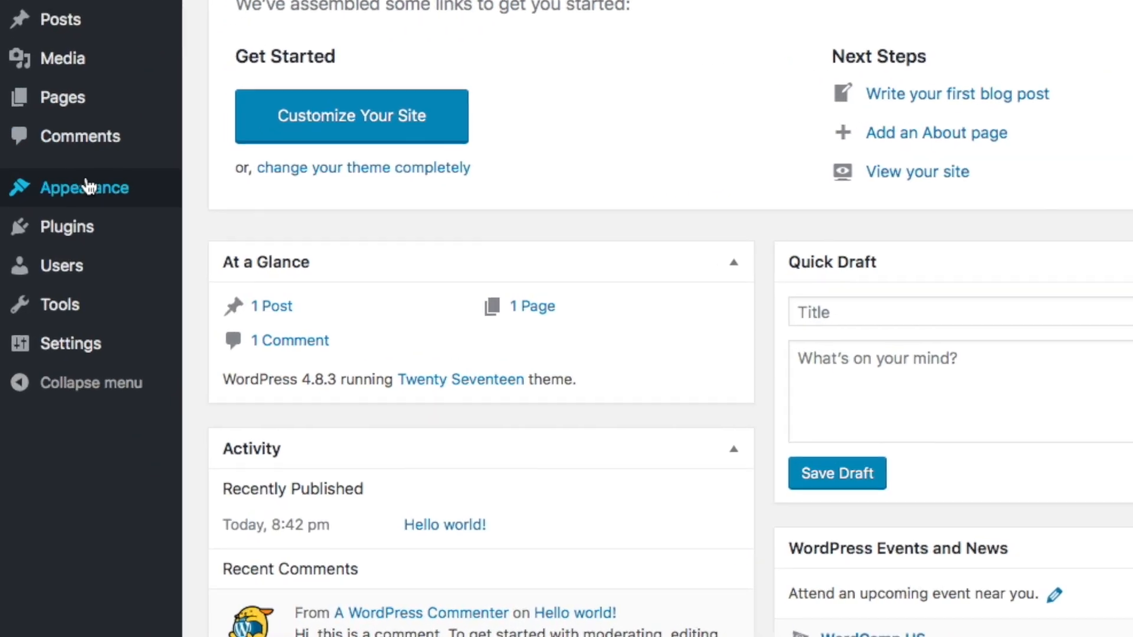
- Switch to the WordPress dashboard and open the upload form for adding a new theme
{"action": "mouse_move", "coordinate": [54, 219]}
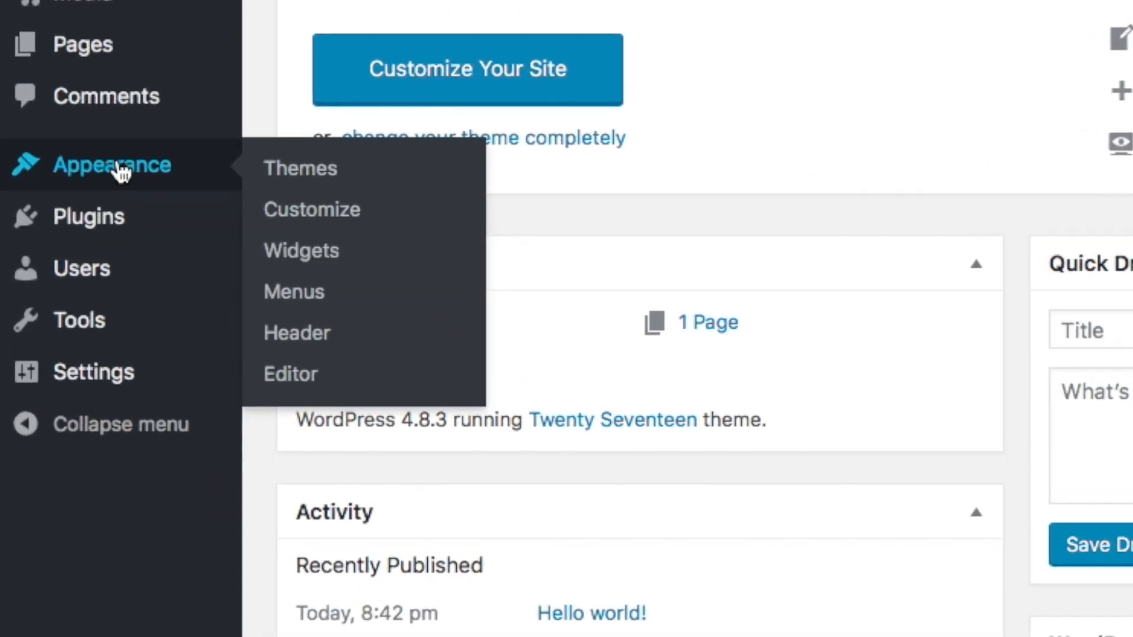
{"action": "left_click", "coordinate": [335, 167]}
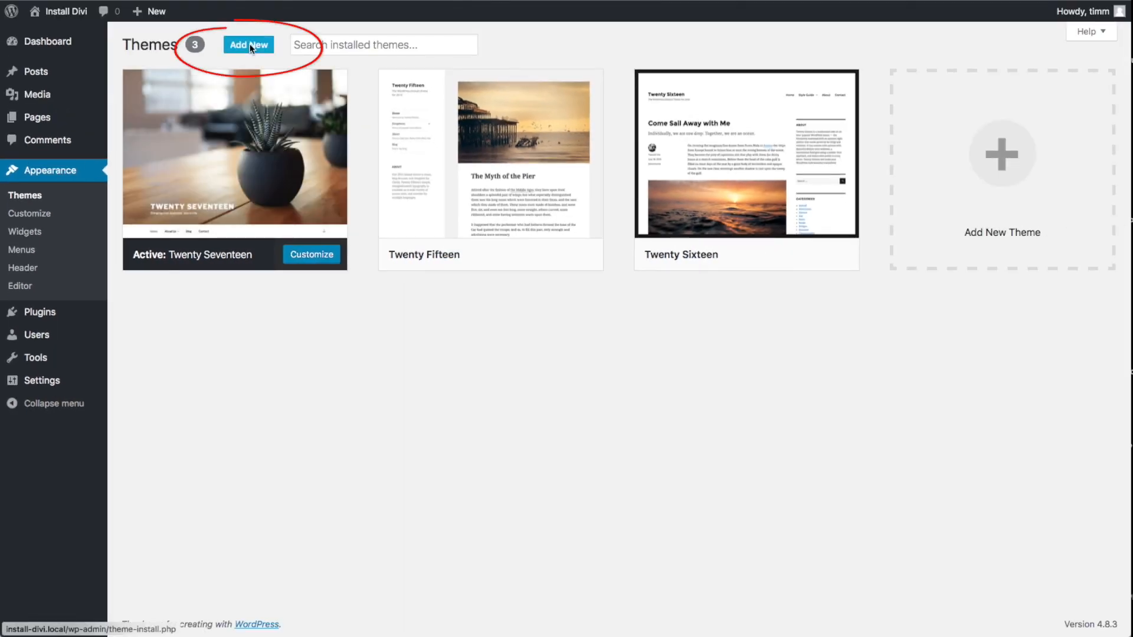
{"action": "left_click", "coordinate": [251, 48]}
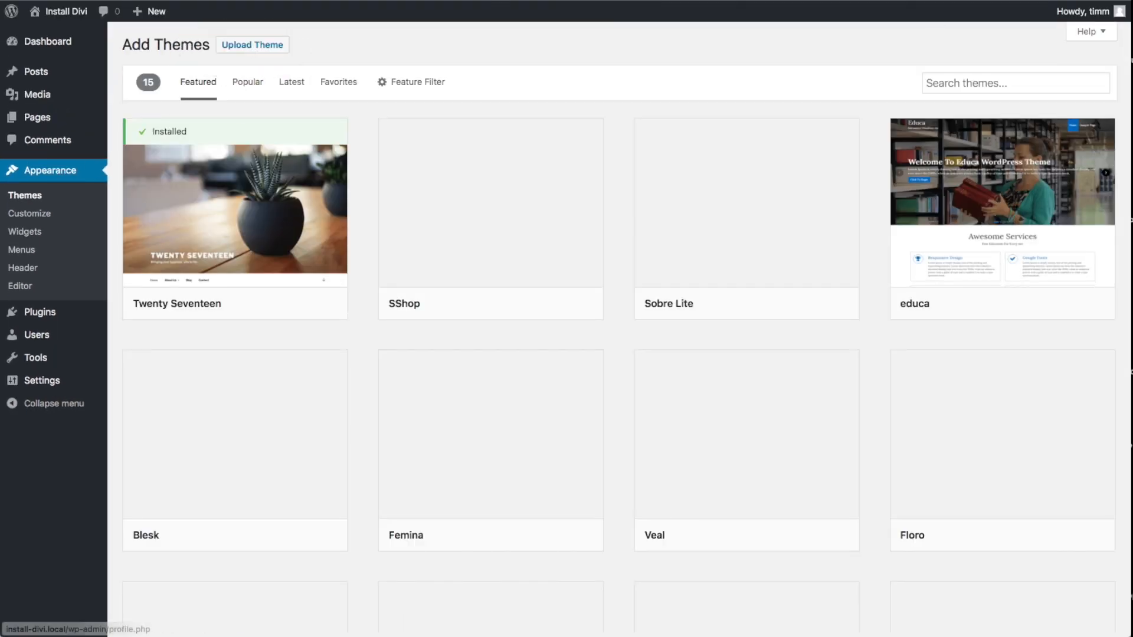
{"action": "left_click", "coordinate": [262, 49]}
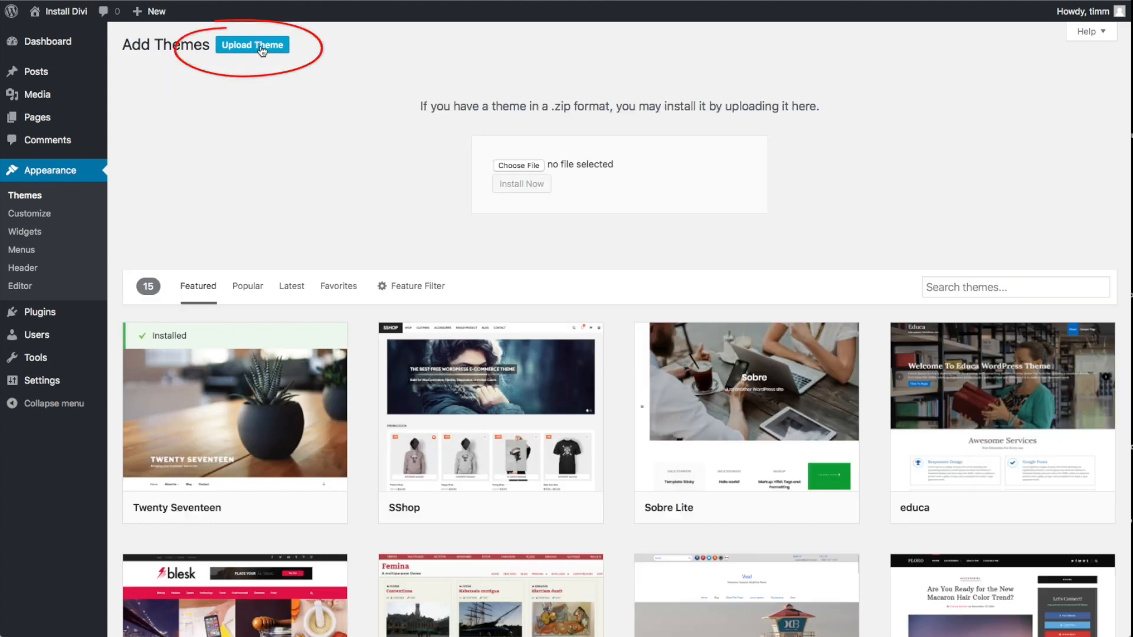
- Install the theme from Divi.zip in the Downloads folder and activate it
{"action": "left_click", "coordinate": [534, 165]}
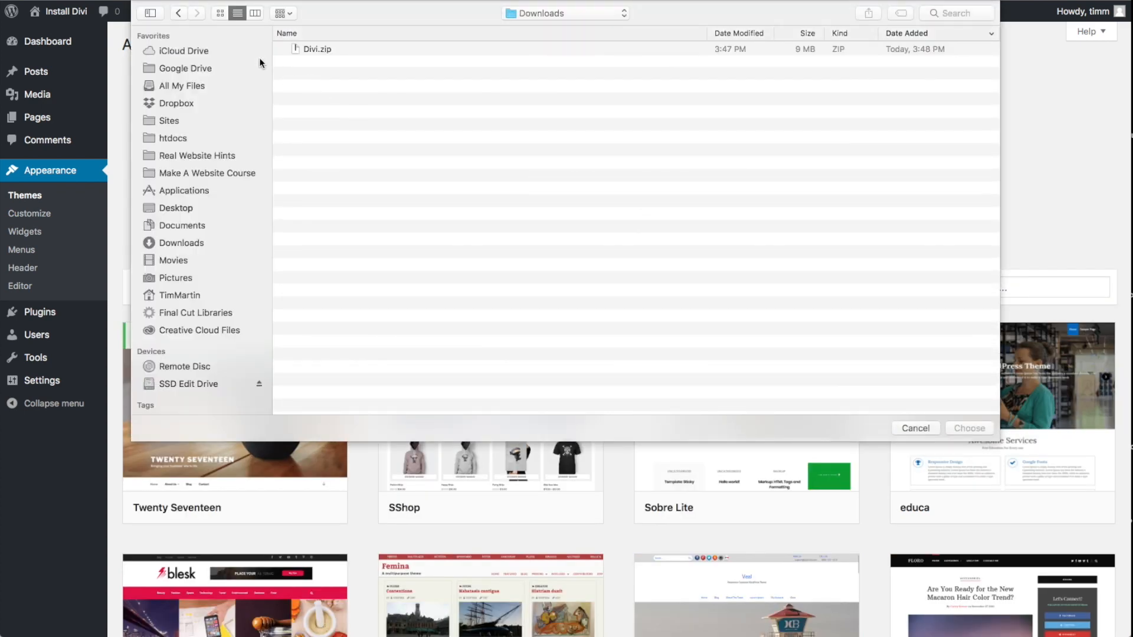
{"action": "double_click", "coordinate": [319, 49]}
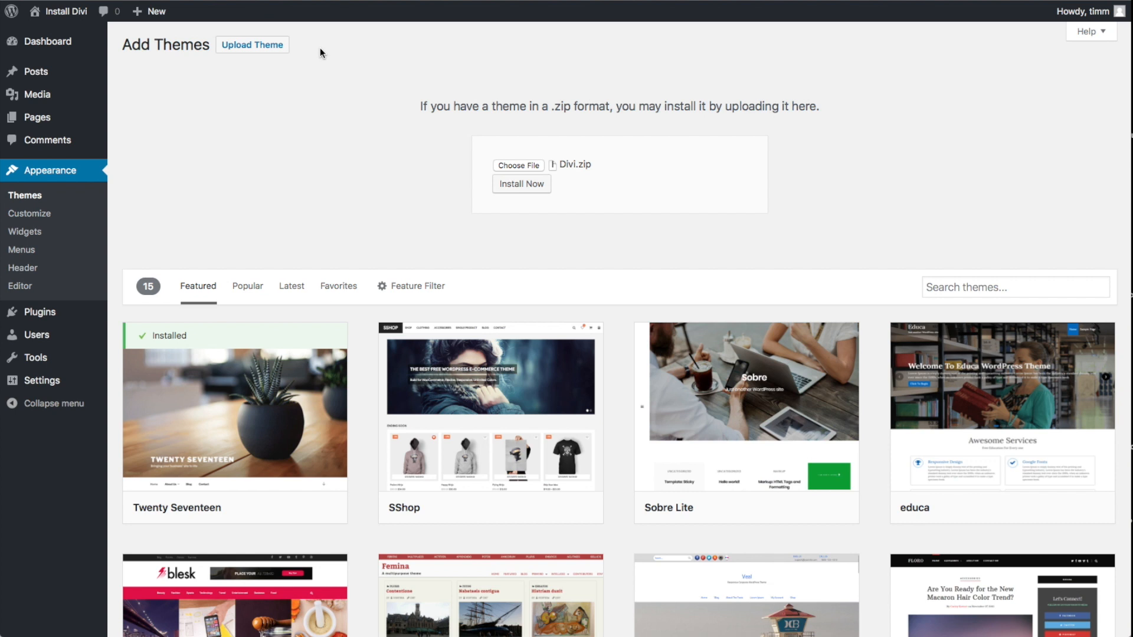
{"action": "left_click", "coordinate": [523, 186]}
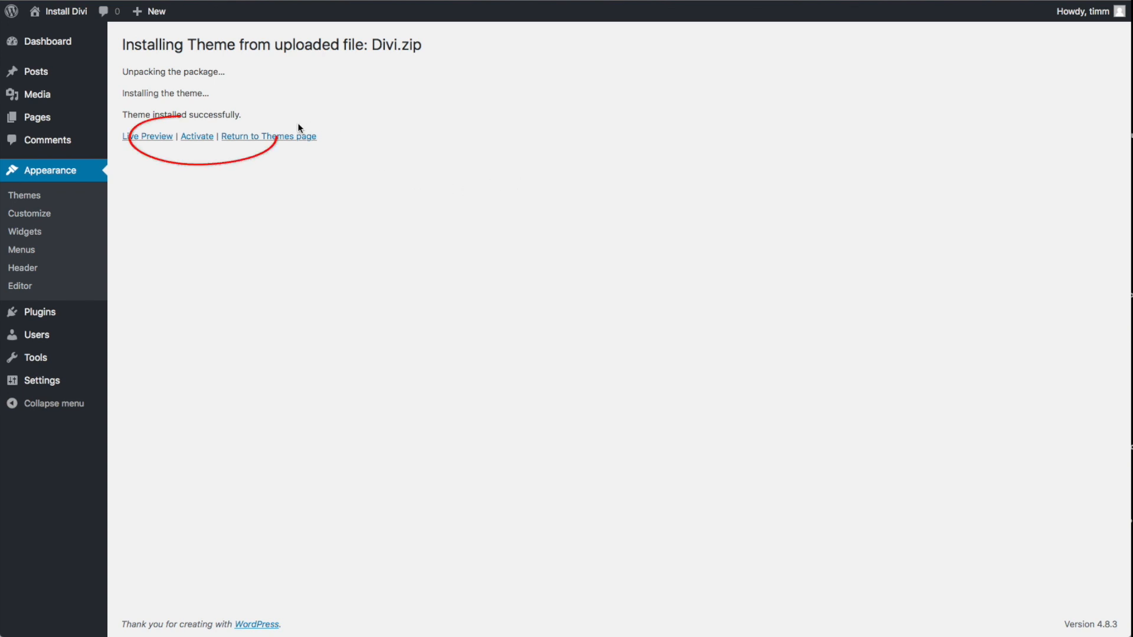
{"action": "left_click", "coordinate": [197, 137]}
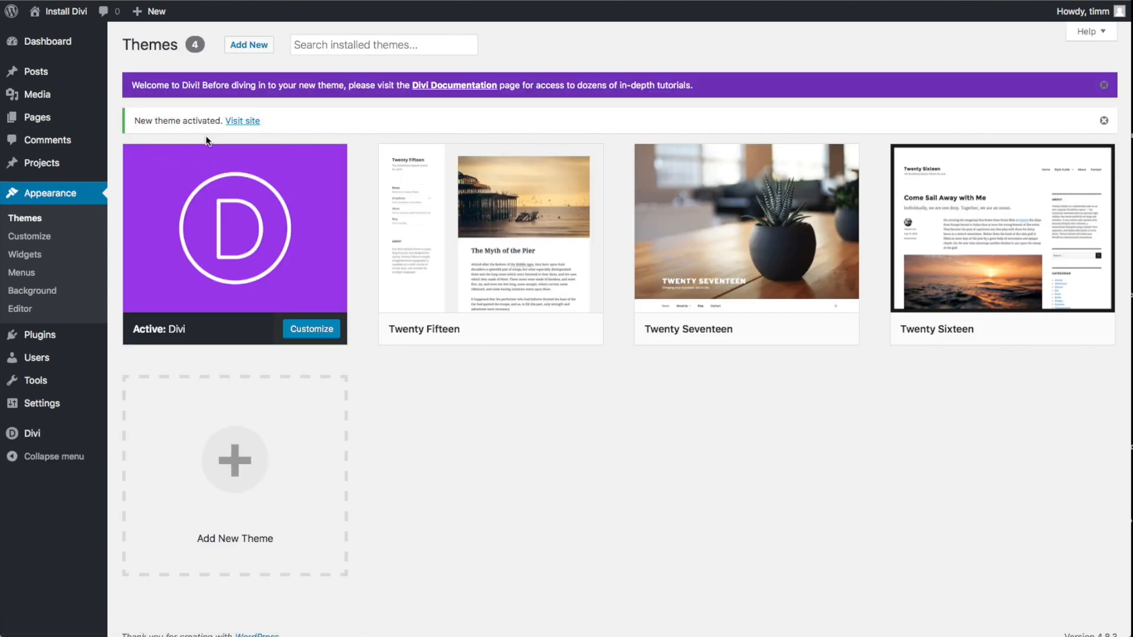
- Switch to the Elegant Themes members area and copy the personal API key from the account's API key page
{"action": "mouse_move", "coordinate": [197, 165]}
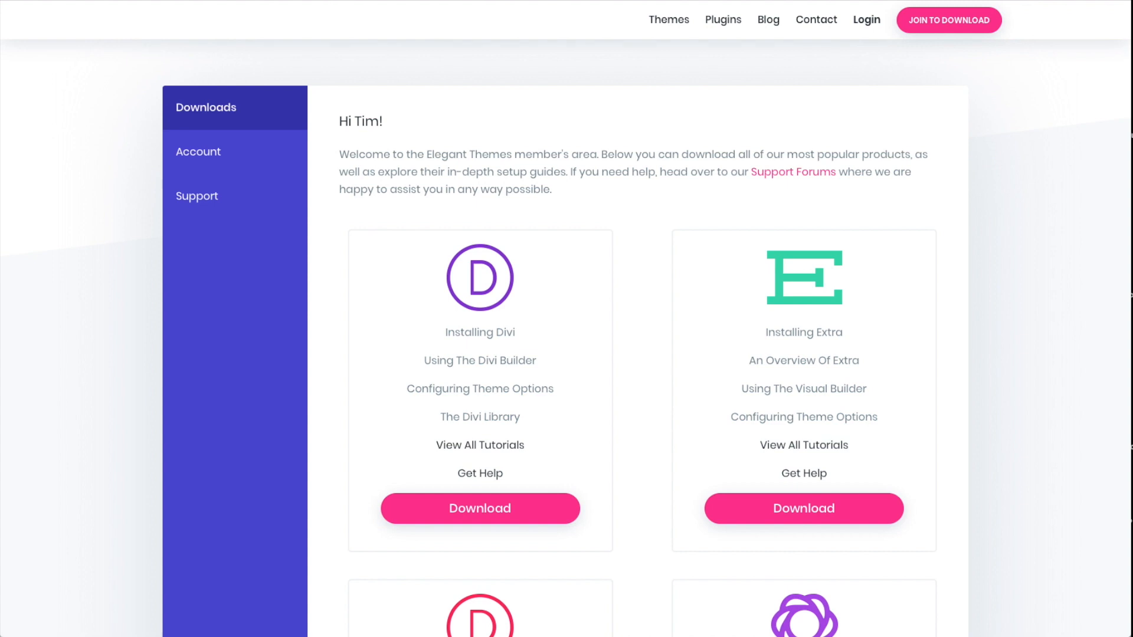
{"action": "left_click", "coordinate": [203, 152]}
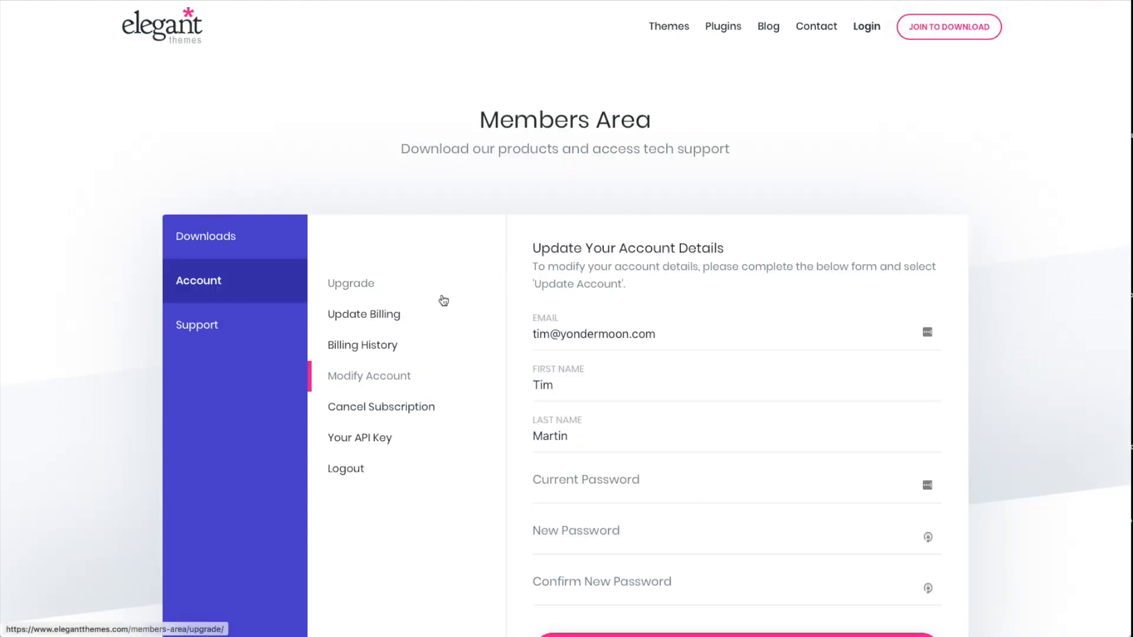
{"action": "left_click", "coordinate": [378, 438]}
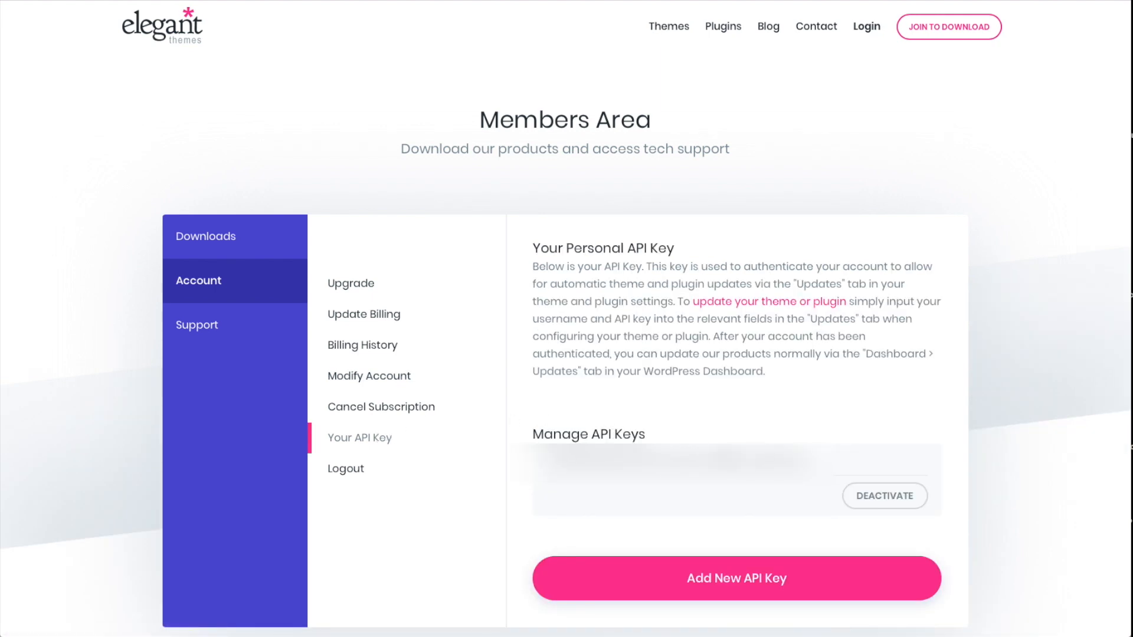
{"action": "left_click_drag", "start_coordinate": [547, 459], "coordinate": [810, 461]}
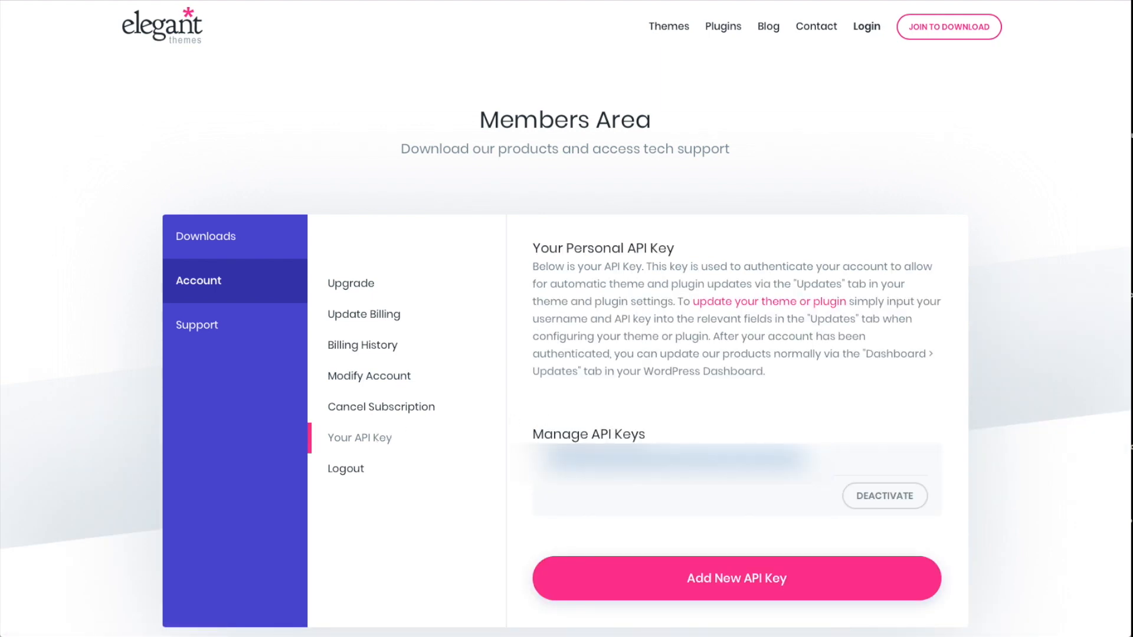
{"action": "right_click", "coordinate": [651, 456]}
{"action": "left_click", "coordinate": [680, 499]}
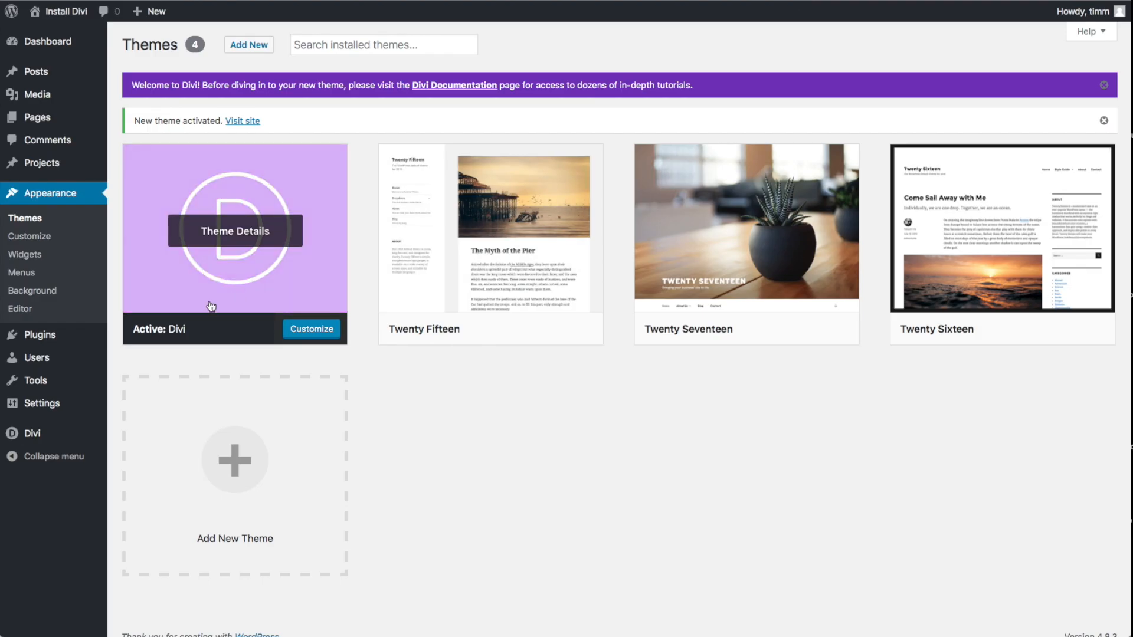
- Switch back to WordPress and paste the API key into the update settings of Divi's Theme Options
{"action": "mouse_move", "coordinate": [30, 435]}
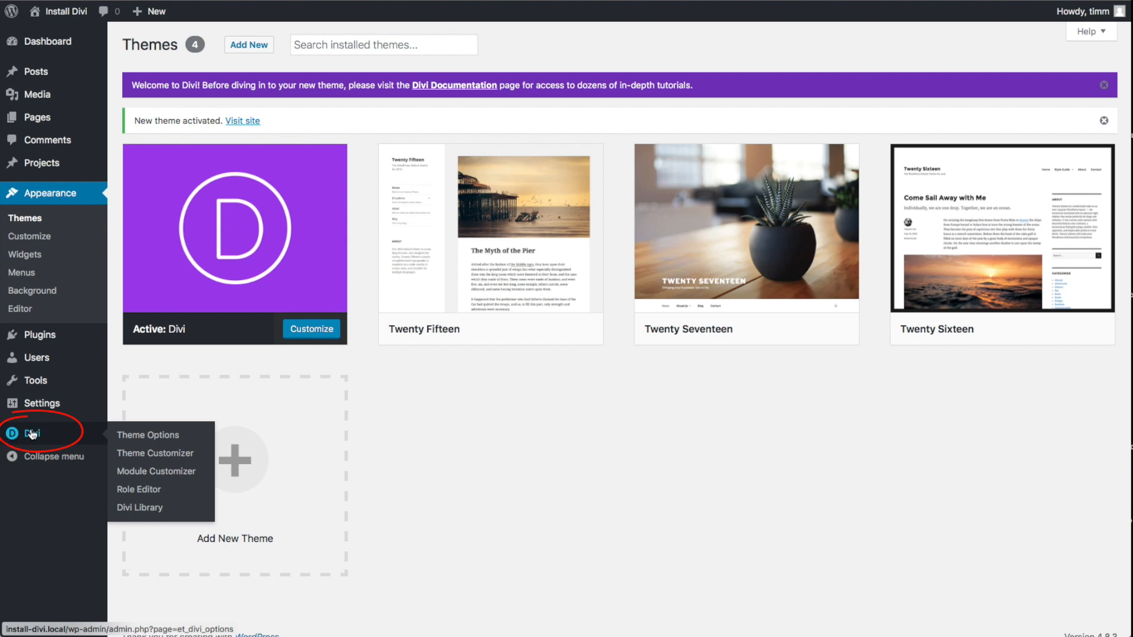
{"action": "left_click", "coordinate": [139, 430]}
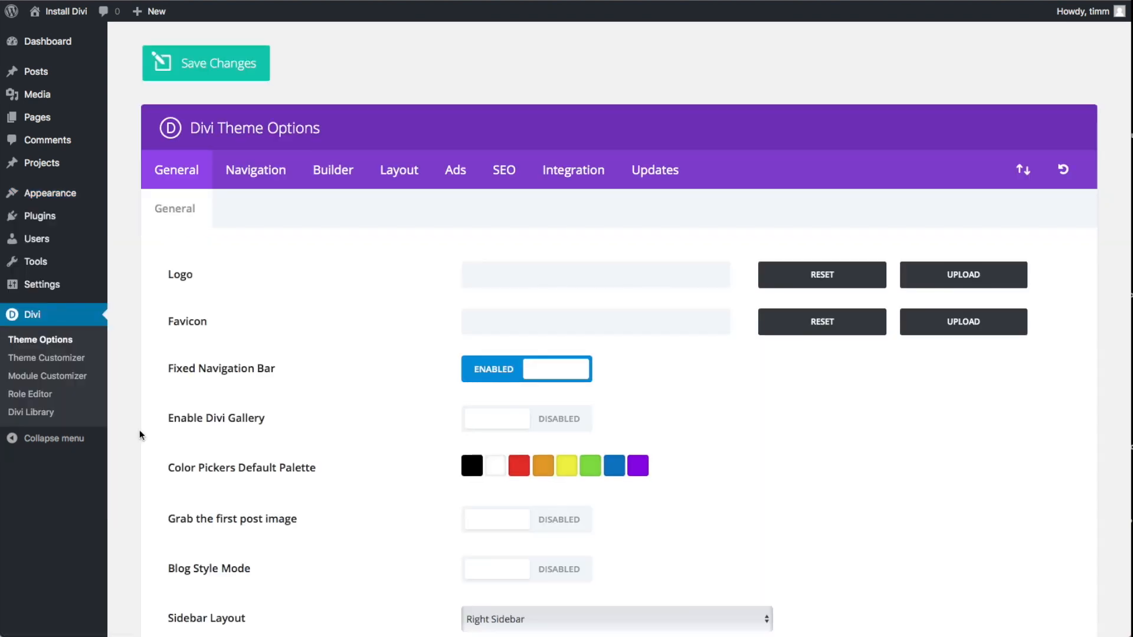
{"action": "left_click", "coordinate": [649, 171]}
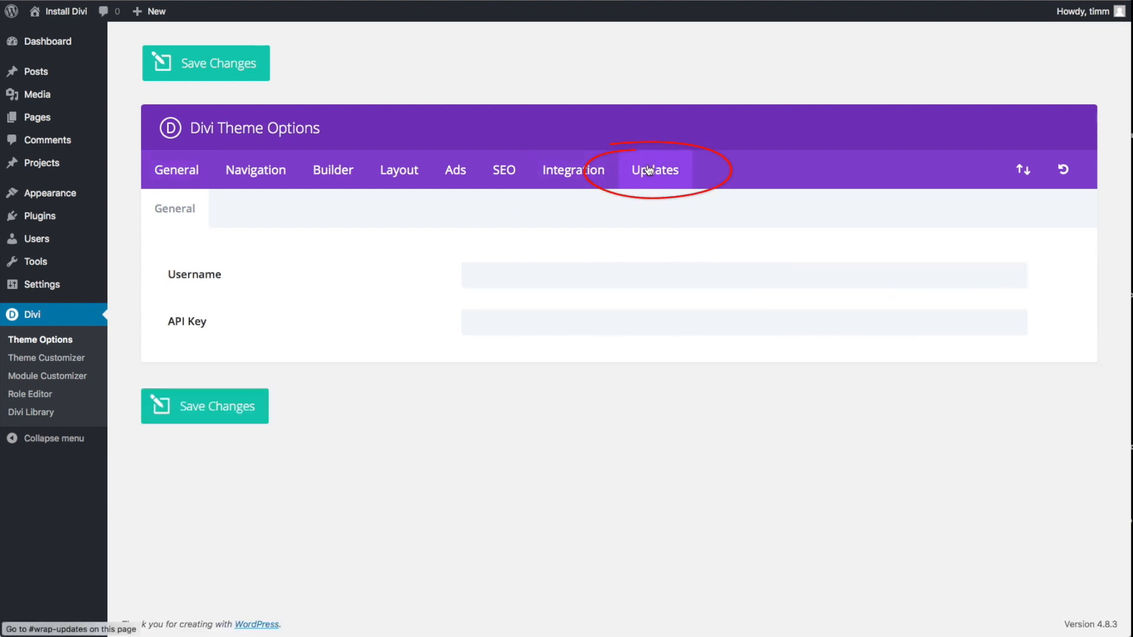
{"action": "right_click", "coordinate": [470, 325]}
{"action": "left_click", "coordinate": [514, 353]}
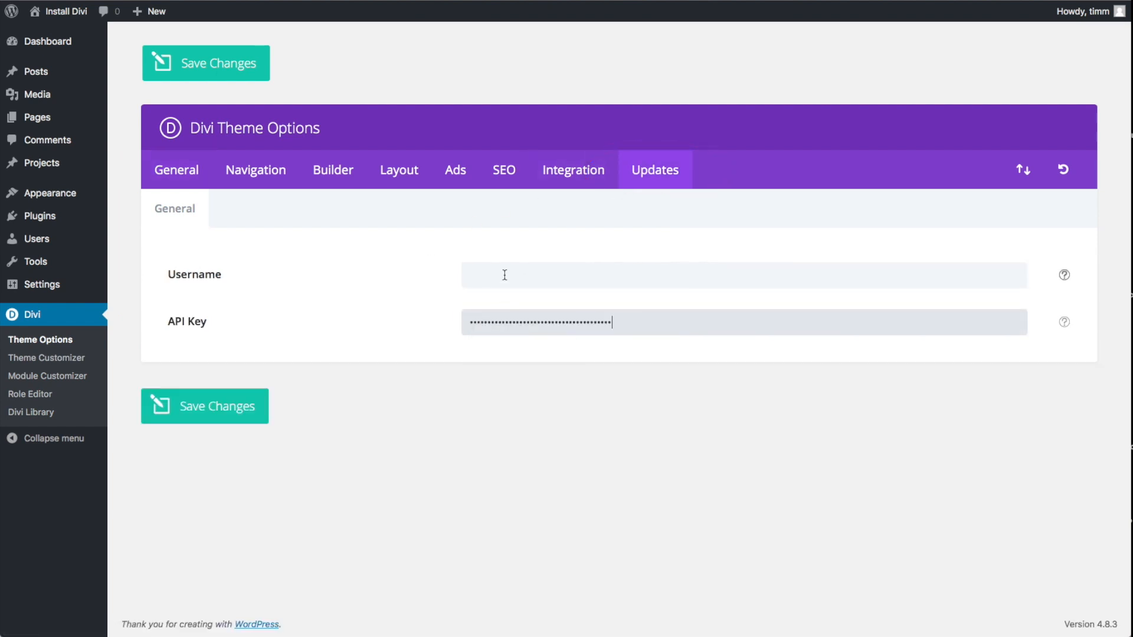
- Enter the Elegant Themes account username in the update settings and save the changes
{"action": "left_click", "coordinate": [503, 273]}
{"action": "type", "text": "•••••••••••"}
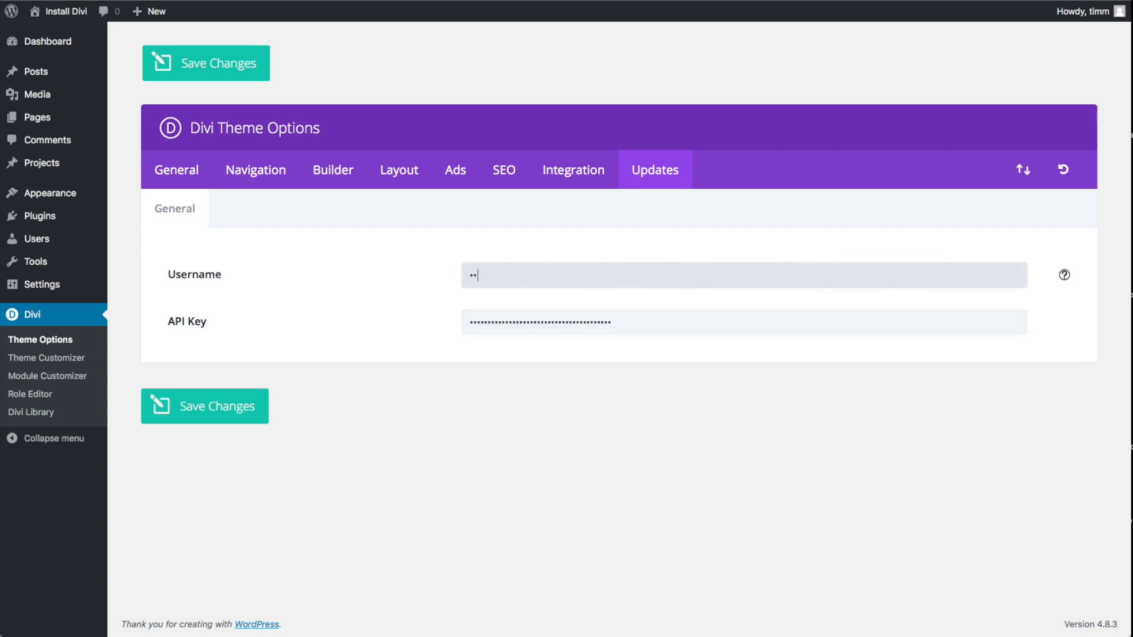
{"action": "type", "text": "•"}
{"action": "left_click", "coordinate": [227, 407]}
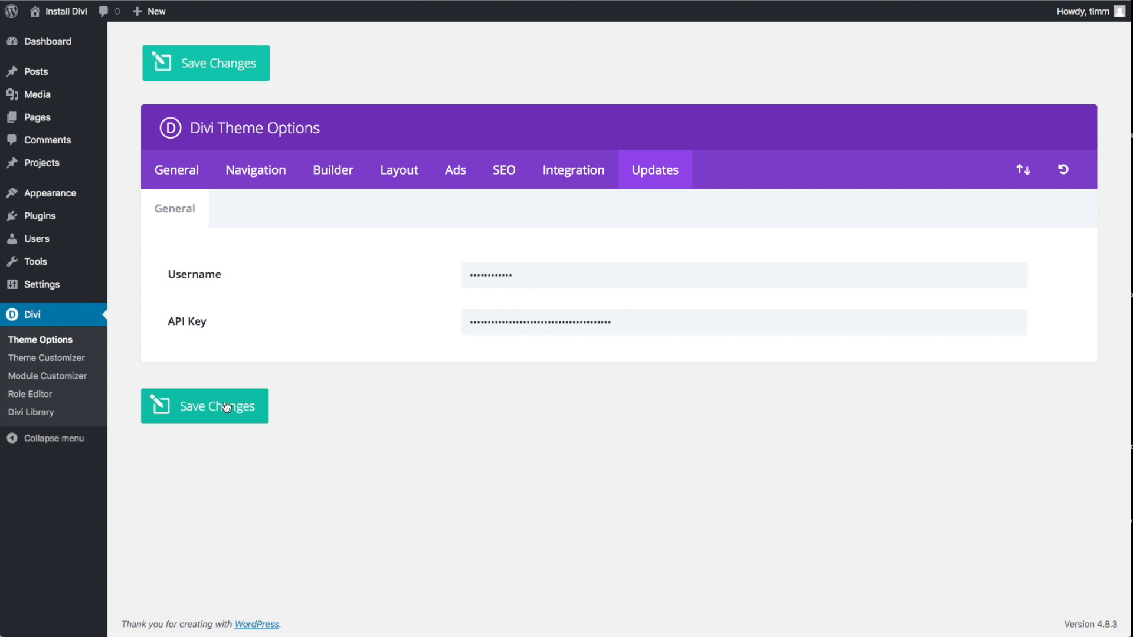
- In Divi's general options, replace the red swatch of the default color picker palette with a copied beige color code
{"action": "left_click", "coordinate": [186, 171]}
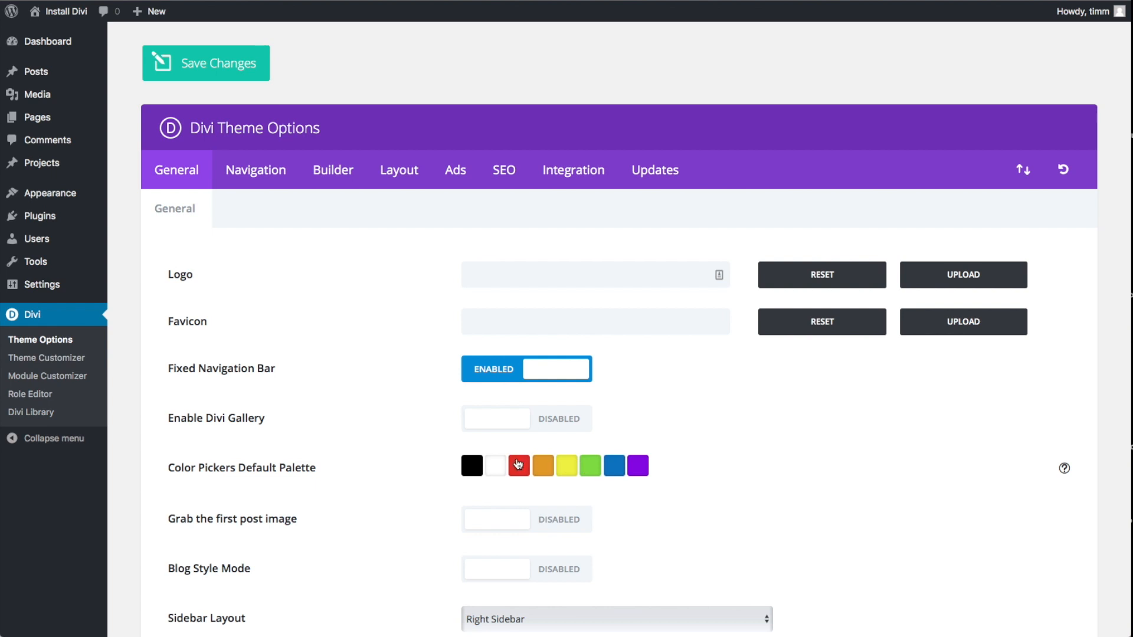
{"action": "left_click", "coordinate": [548, 469]}
{"action": "scroll", "coordinate": [614, 478], "scroll_direction": "down", "scroll_amount": 3}
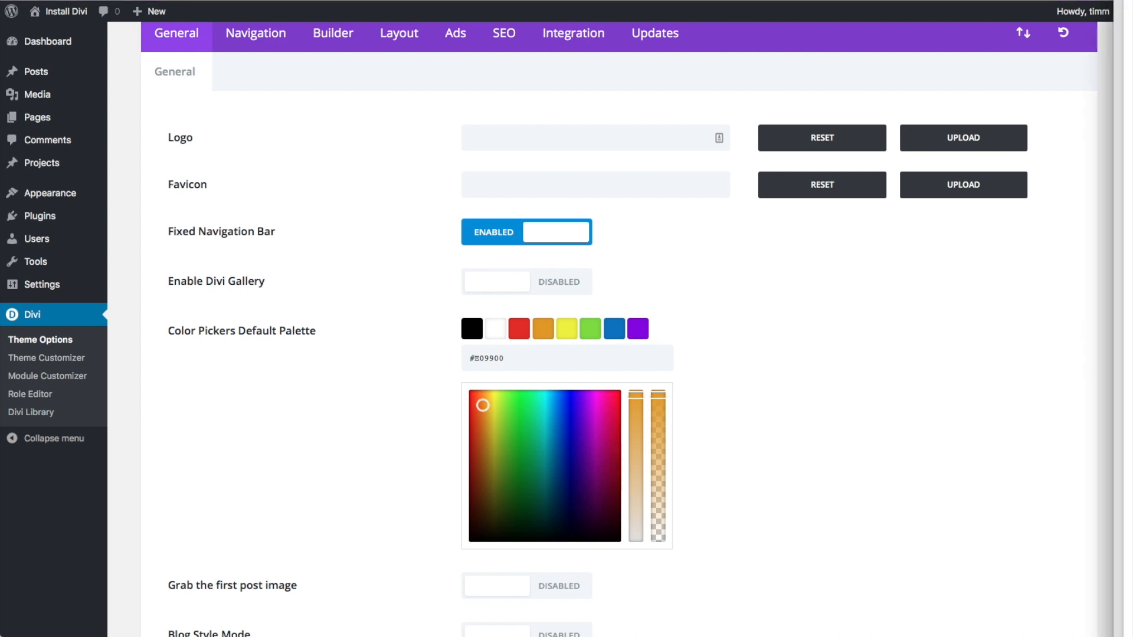
{"action": "left_click", "coordinate": [520, 328]}
{"action": "right_click", "coordinate": [518, 325]}
{"action": "double_click", "coordinate": [490, 358]}
{"action": "key", "text": "super+v"}
- Replace the orange palette swatch with a copied grey-brown color code and set the yellow swatch to #63646a
{"action": "left_click", "coordinate": [542, 329]}
{"action": "double_click", "coordinate": [490, 358]}
{"action": "key", "text": "super+v"}
{"action": "left_click", "coordinate": [566, 328]}
{"action": "double_click", "coordinate": [489, 358]}
{"action": "key", "text": "super+v"}
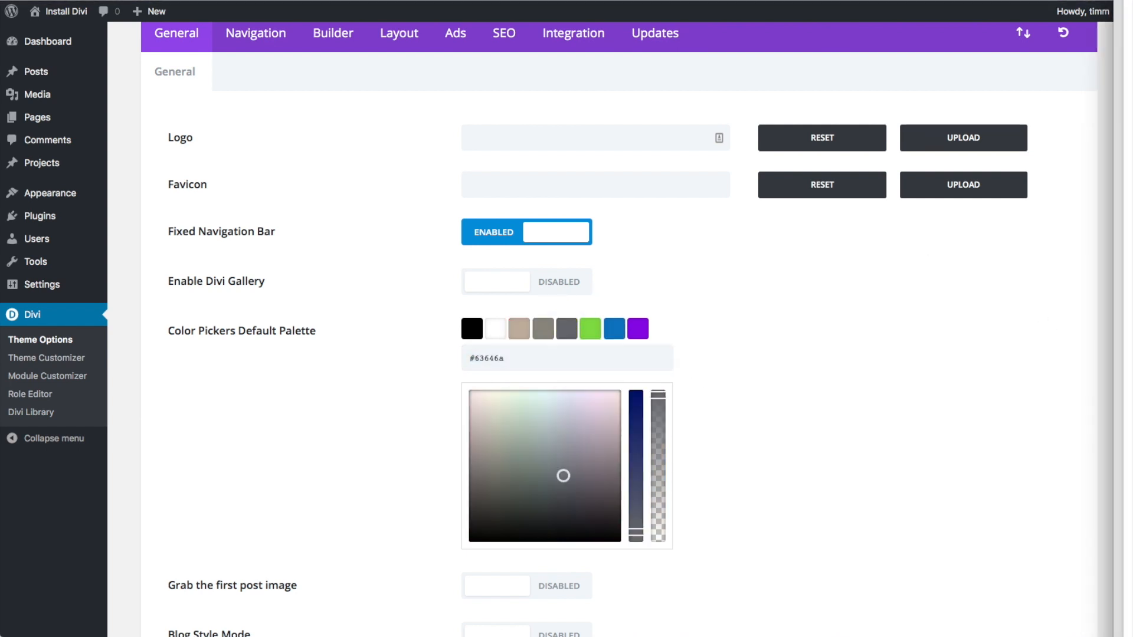
- Replace the green and blue palette swatches with copied dark slate and warm grey codes, and set the purple swatch to #63707a
{"action": "left_click", "coordinate": [598, 331]}
{"action": "double_click", "coordinate": [490, 358]}
{"action": "key", "text": "super+v"}
{"action": "left_click", "coordinate": [614, 330]}
{"action": "triple_click", "coordinate": [604, 359]}
{"action": "key", "text": "super+v"}
{"action": "left_click", "coordinate": [638, 332]}
{"action": "triple_click", "coordinate": [604, 364]}
{"action": "key", "text": "super+v"}
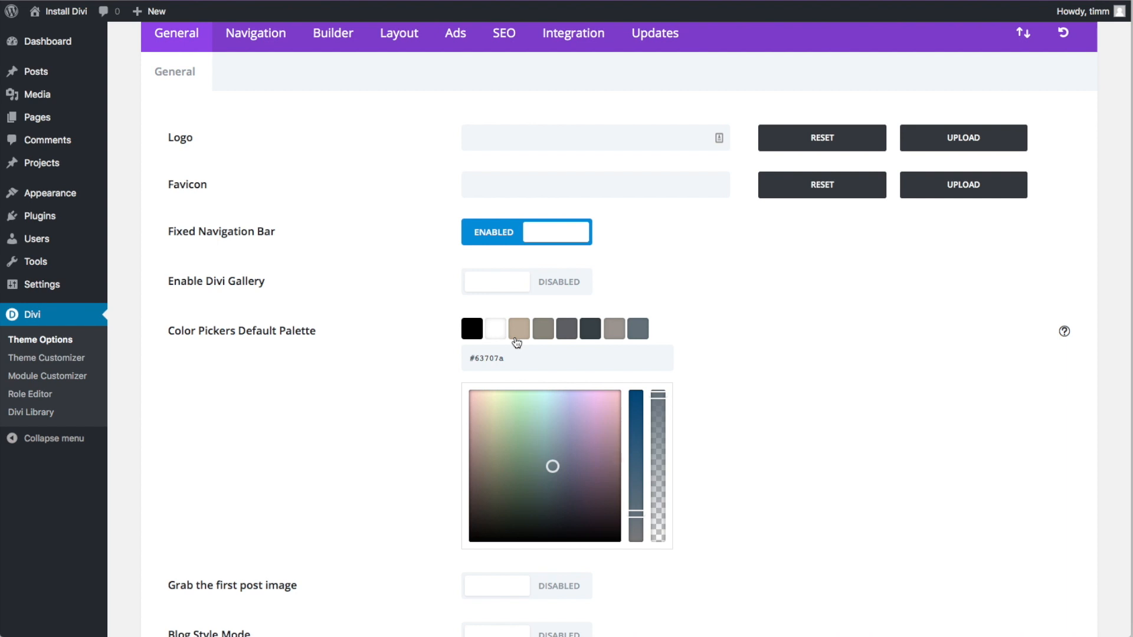
- Examine the remaining general theme options, from the post image and sidebar settings to the social profile URLs and post counts
{"action": "scroll", "coordinate": [561, 347], "scroll_direction": "down", "scroll_amount": 5}
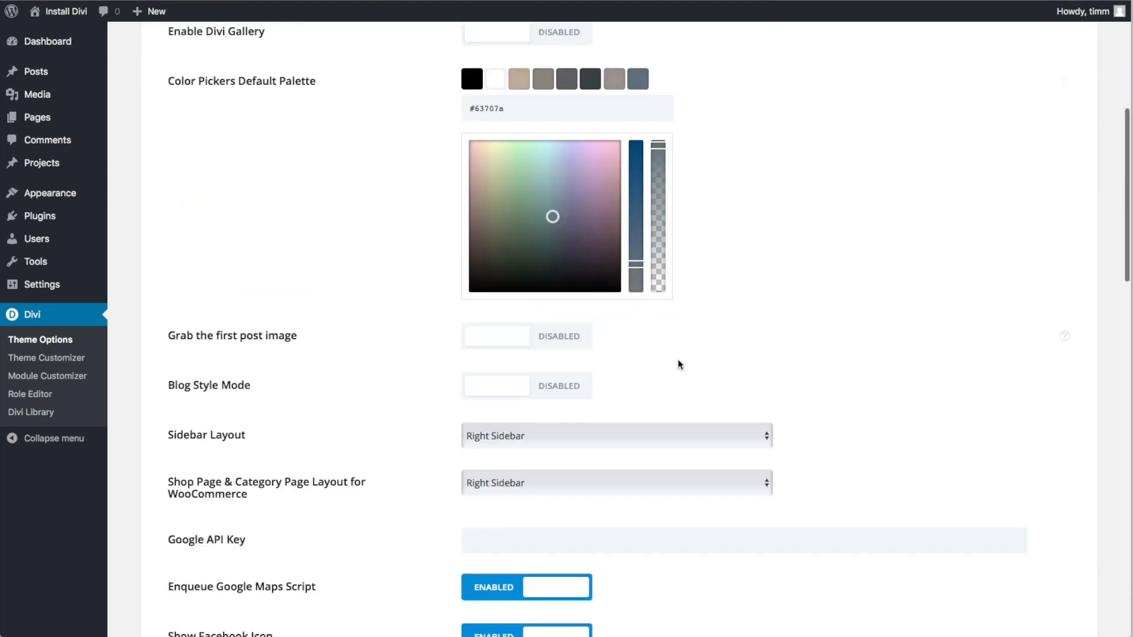
{"action": "scroll", "coordinate": [679, 364], "scroll_direction": "down", "scroll_amount": 1}
{"action": "scroll", "coordinate": [678, 364], "scroll_direction": "down", "scroll_amount": 2}
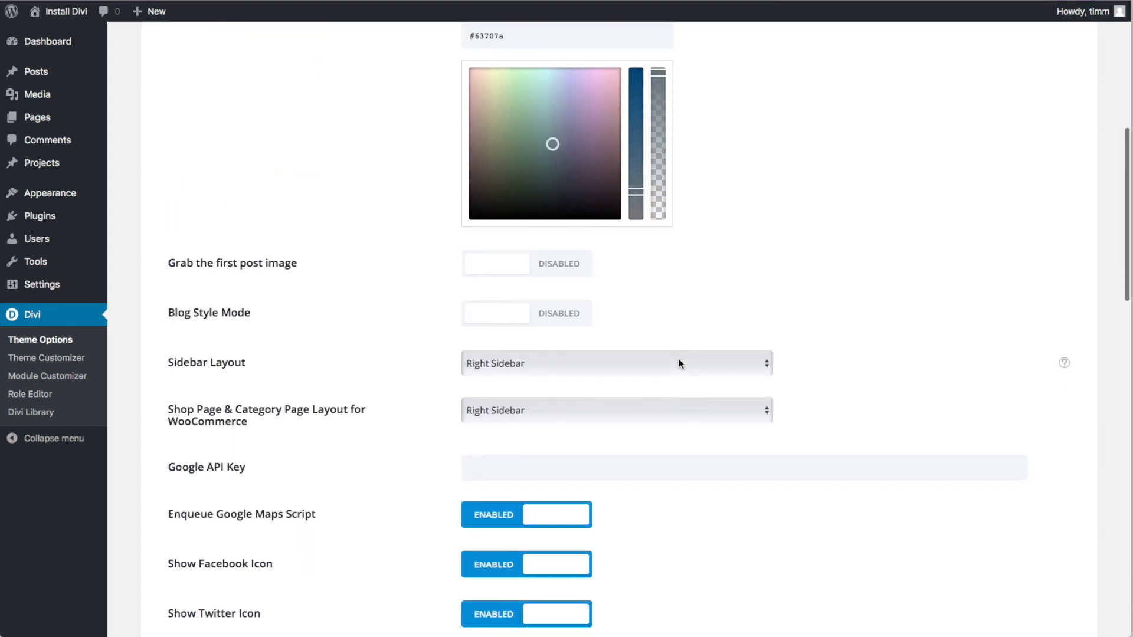
{"action": "scroll", "coordinate": [678, 364], "scroll_direction": "down", "scroll_amount": 1}
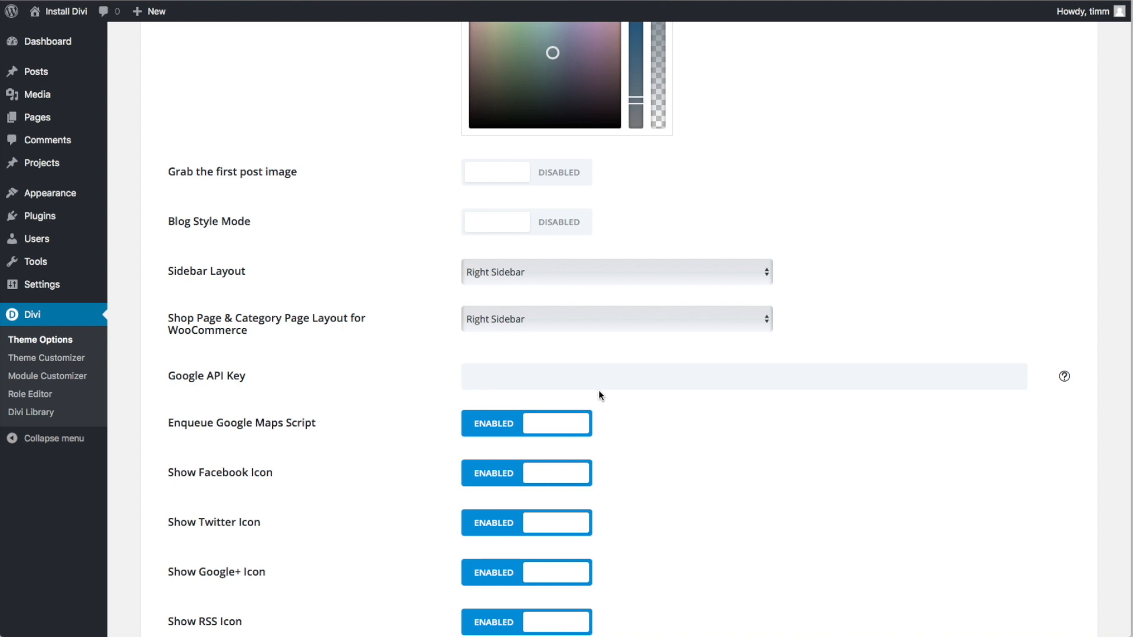
{"action": "scroll", "coordinate": [617, 382], "scroll_direction": "down", "scroll_amount": 5}
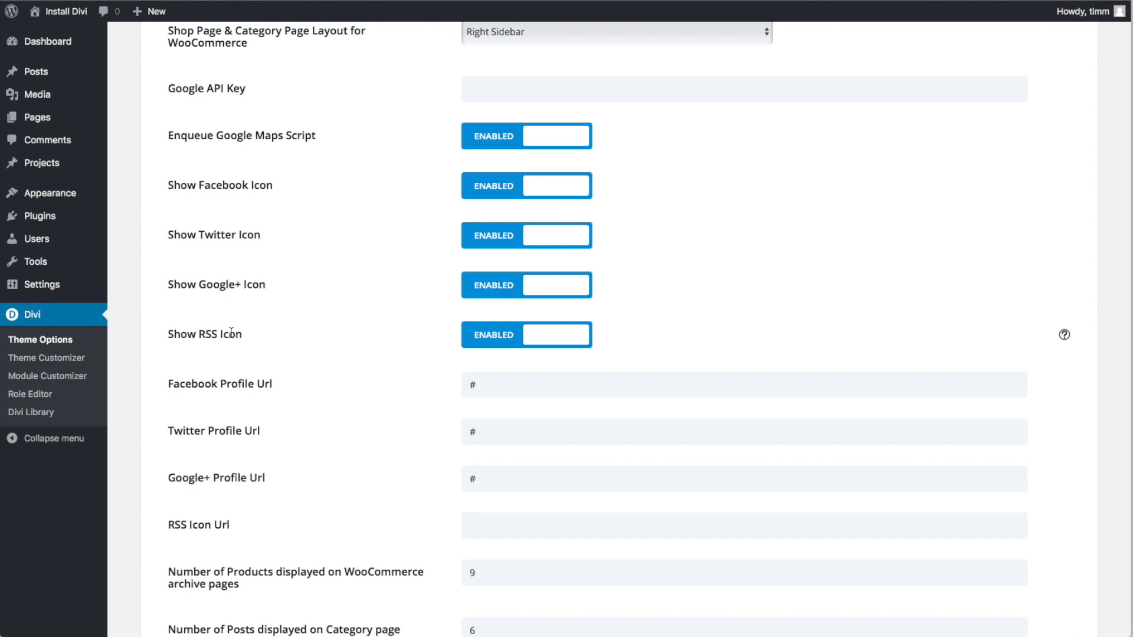
{"action": "scroll", "coordinate": [231, 332], "scroll_direction": "down", "scroll_amount": 2}
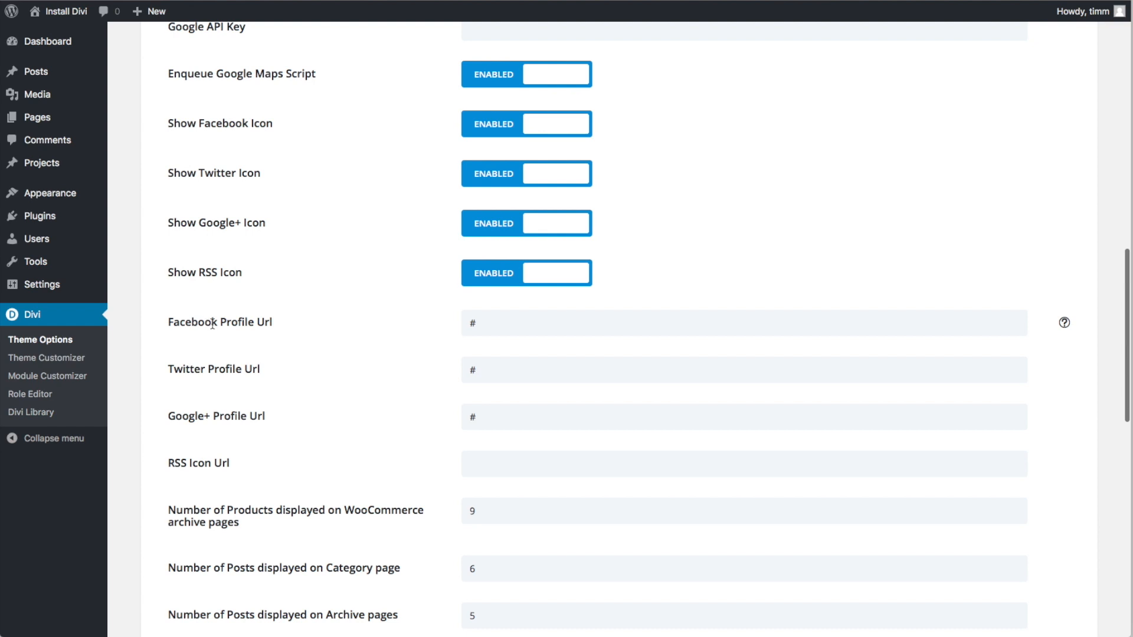
{"action": "left_click", "coordinate": [475, 323]}
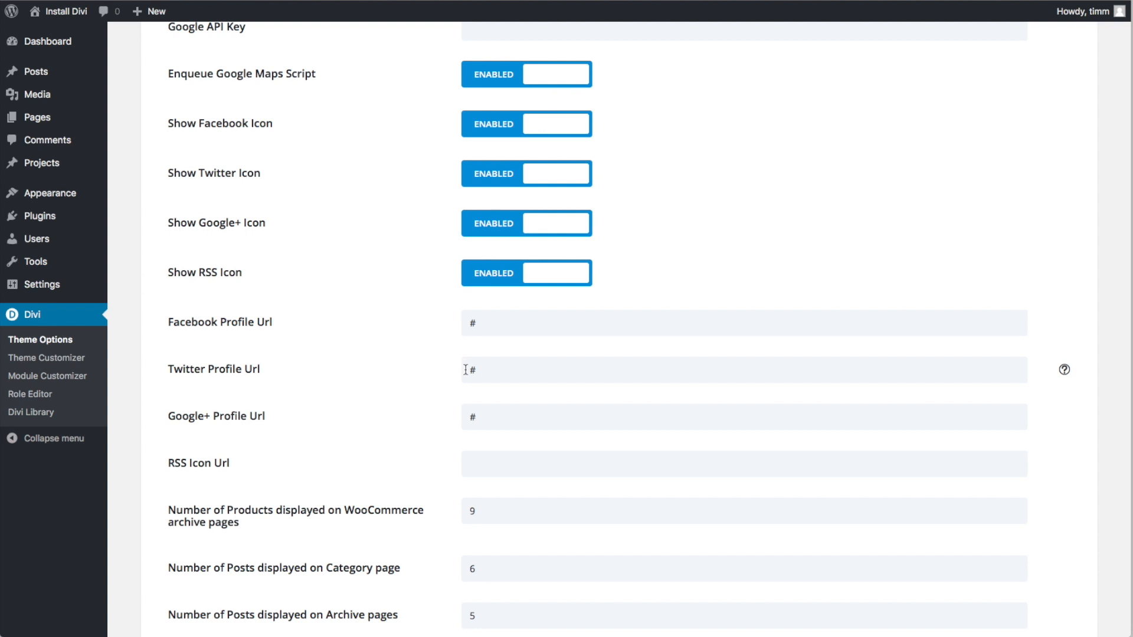
{"action": "scroll", "coordinate": [465, 369], "scroll_direction": "down", "scroll_amount": 4}
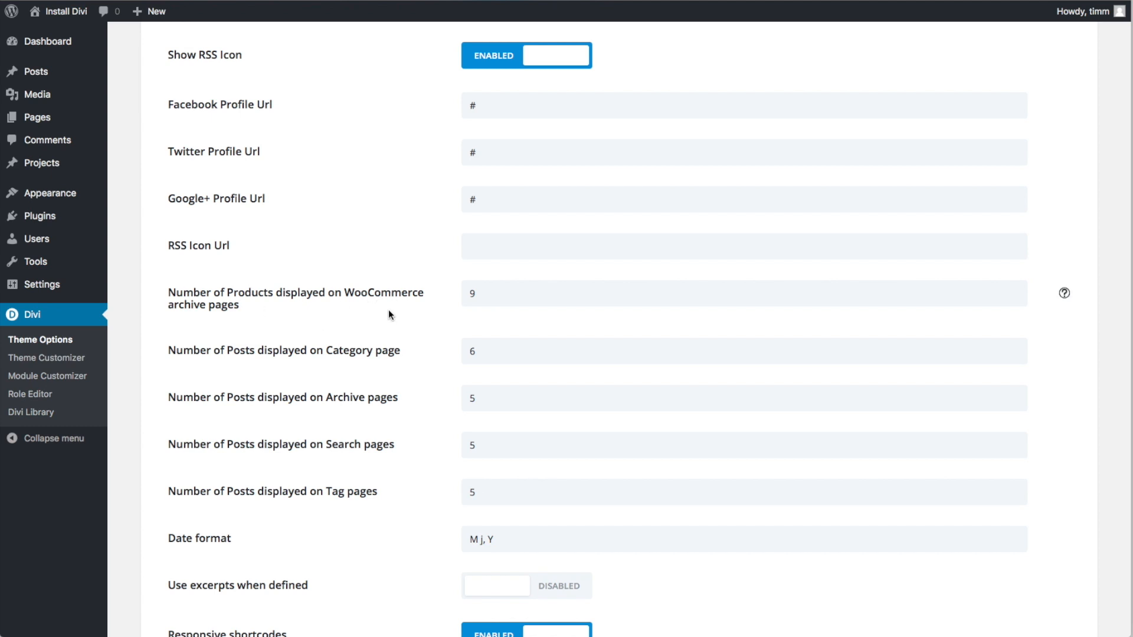
{"action": "scroll", "coordinate": [392, 318], "scroll_direction": "down", "scroll_amount": 1}
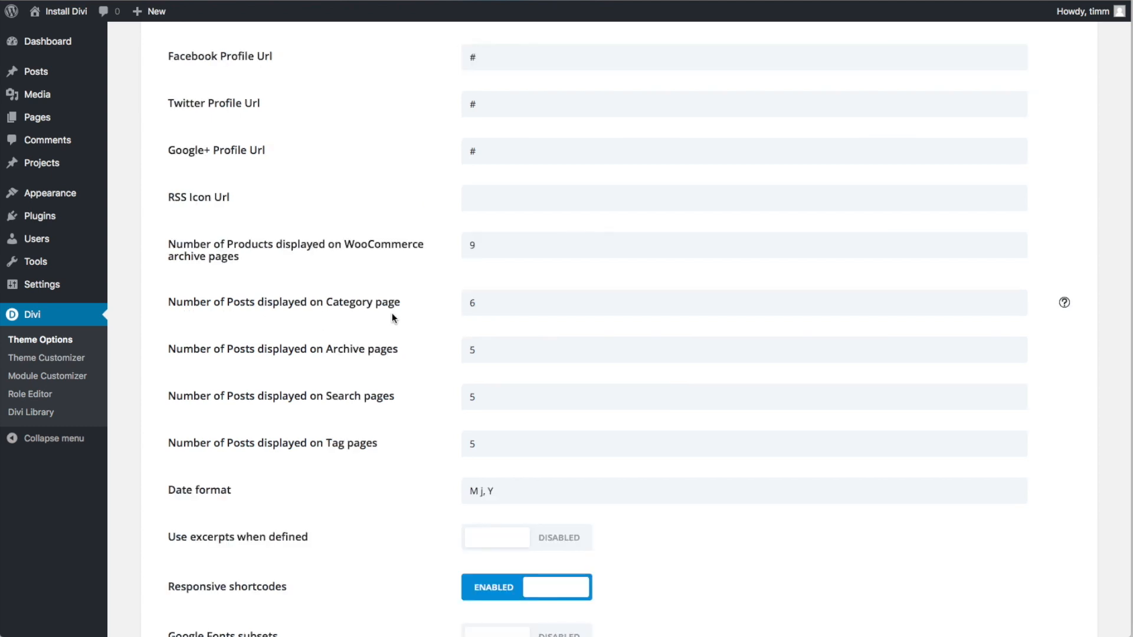
{"action": "scroll", "coordinate": [388, 317], "scroll_direction": "up", "scroll_amount": 20}
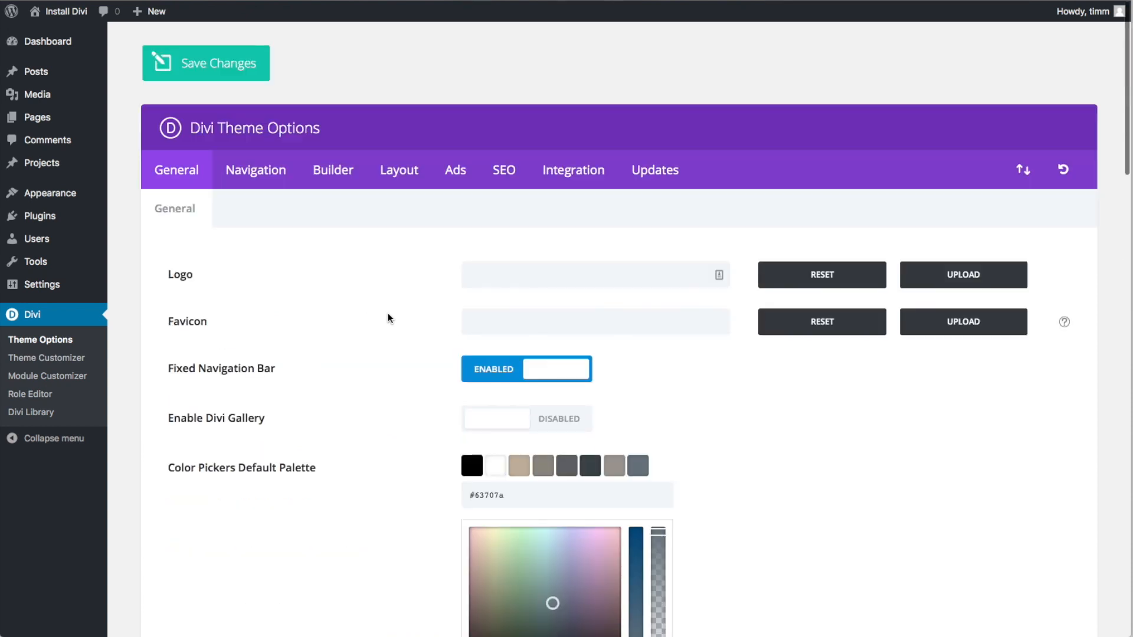
- In the single post layout options, try switching the date item of the postinfo section off and on, and return to the general options
{"action": "left_click", "coordinate": [392, 176]}
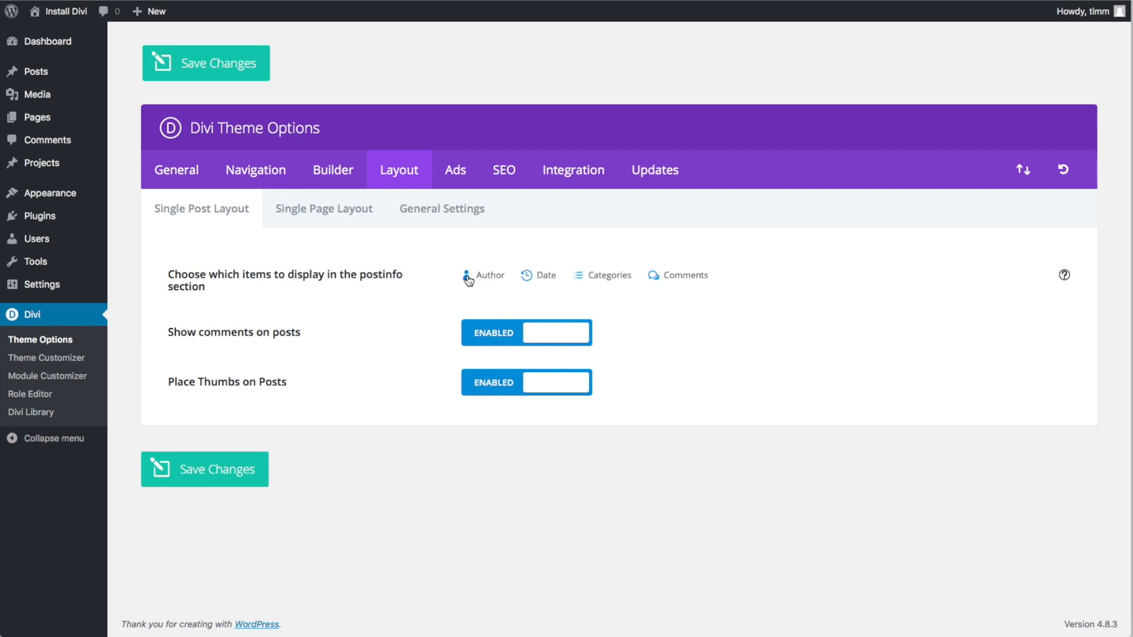
{"action": "left_click", "coordinate": [533, 281]}
{"action": "left_click", "coordinate": [535, 282]}
{"action": "left_click", "coordinate": [184, 183]}
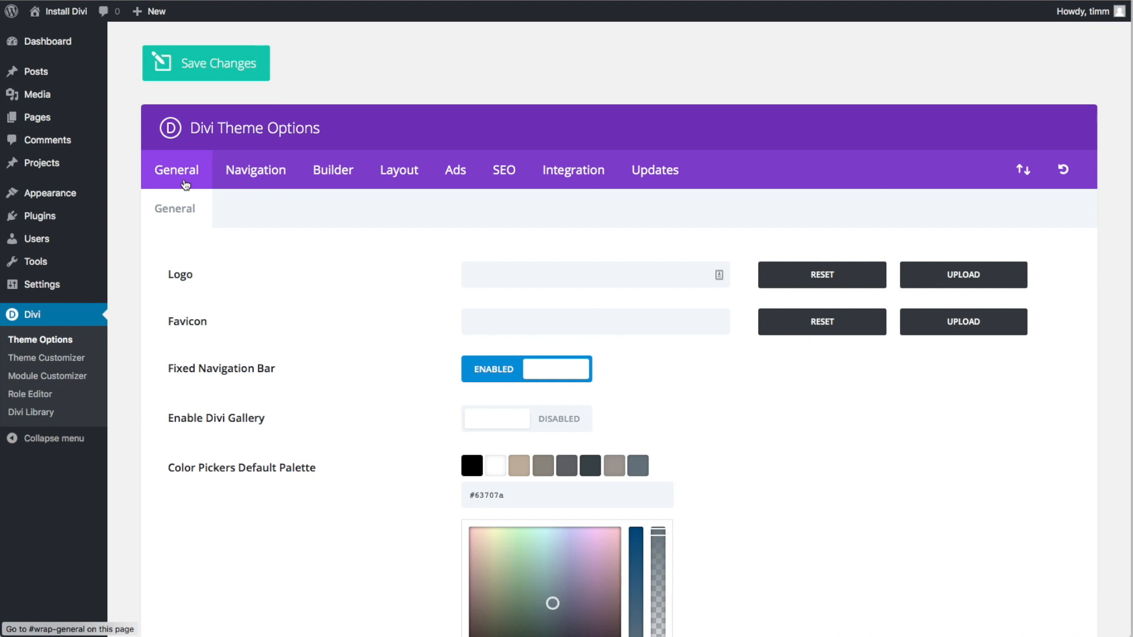
{"action": "left_click", "coordinate": [74, 361]}
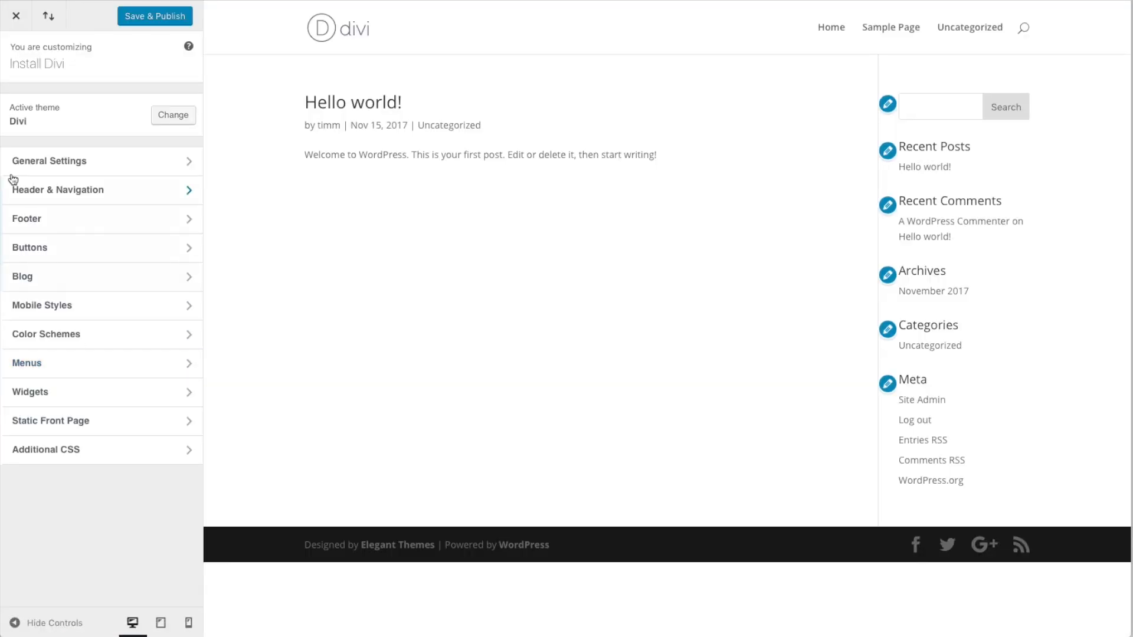
{"action": "left_click", "coordinate": [16, 17]}
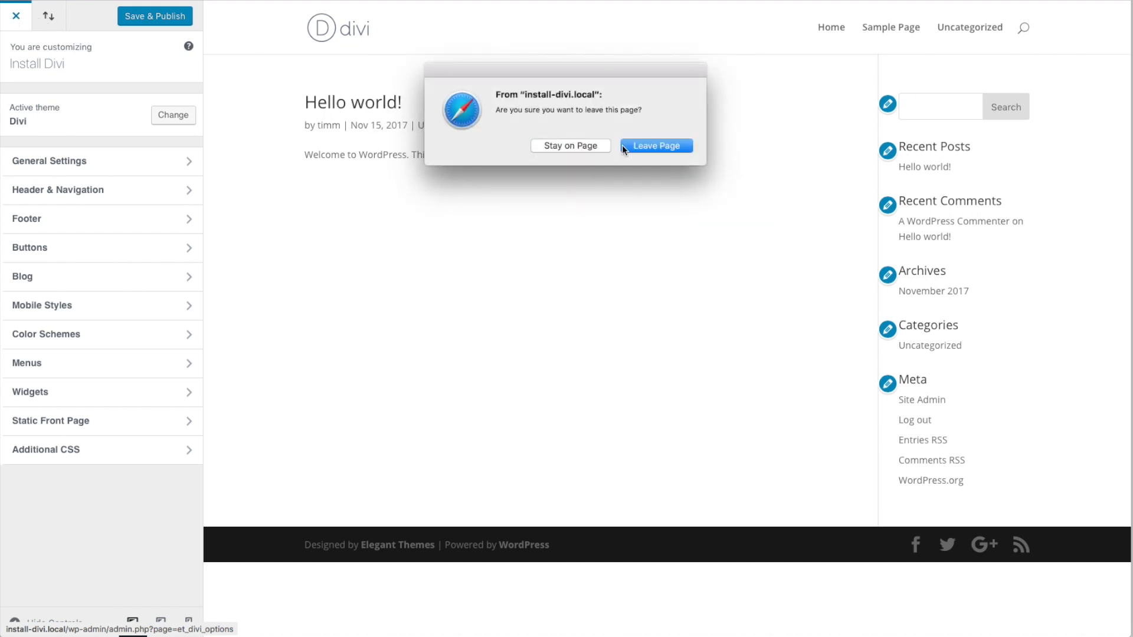
{"action": "left_click", "coordinate": [655, 146]}
- Visit the live site and open the Theme Customizer from there
{"action": "mouse_move", "coordinate": [62, 11]}
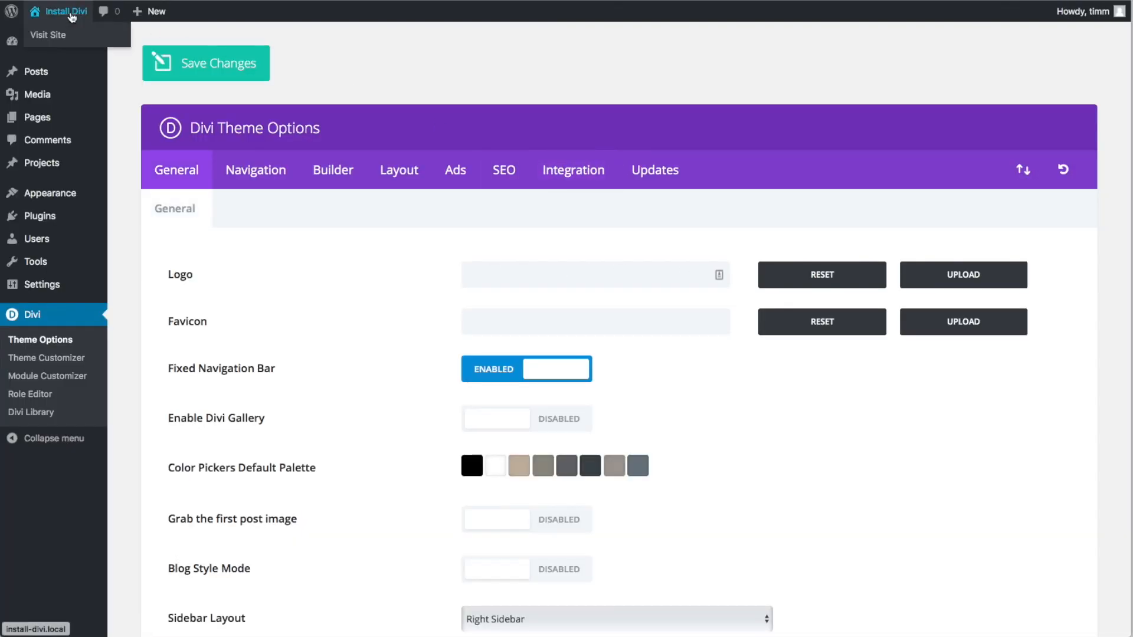
{"action": "left_click", "coordinate": [53, 34]}
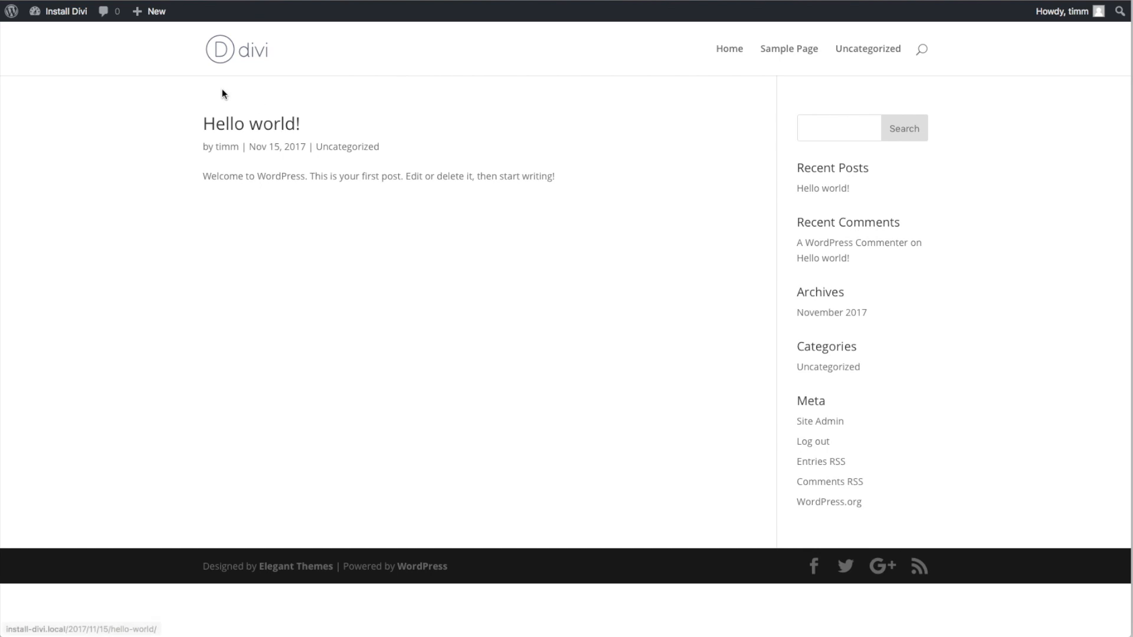
{"action": "mouse_move", "coordinate": [83, 15]}
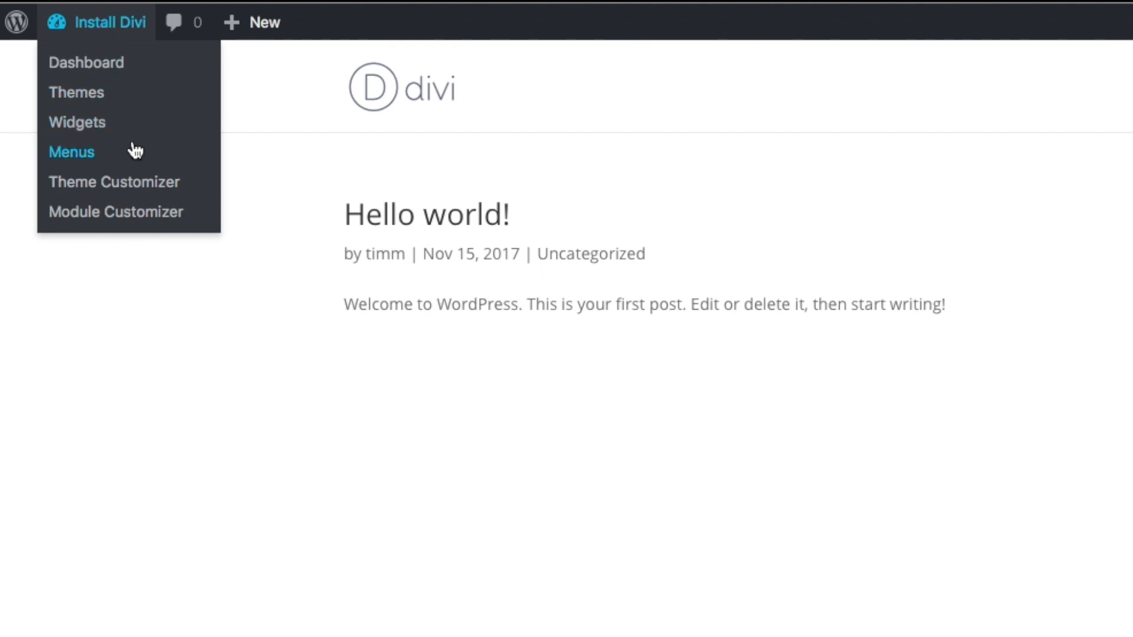
{"action": "left_click", "coordinate": [125, 187]}
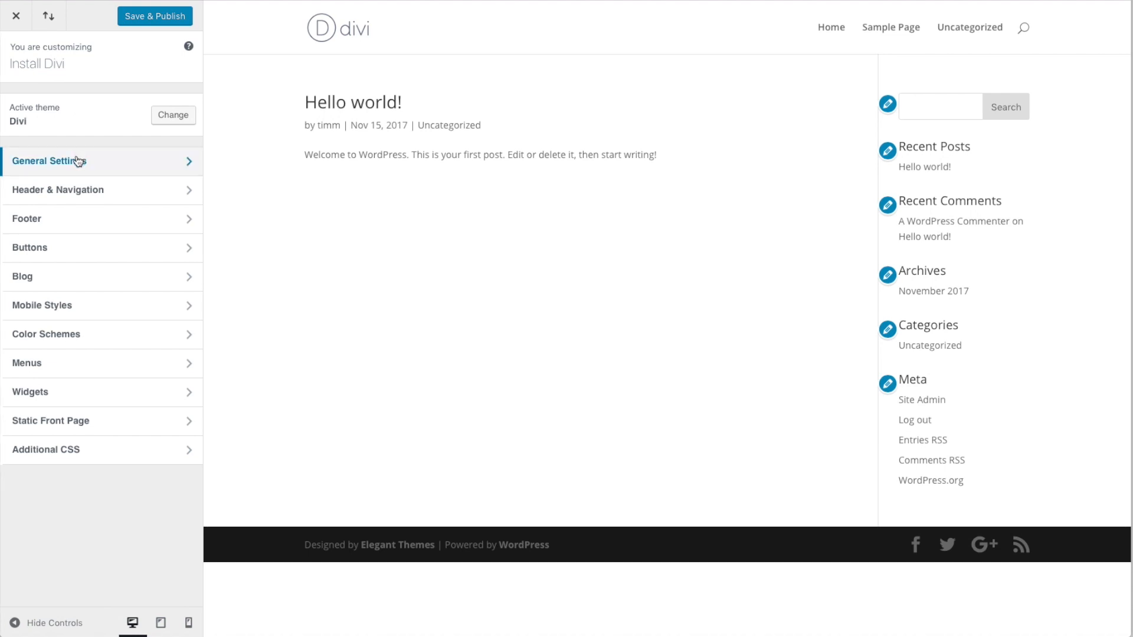
- Review the site identity options in the customizer's general settings, covering the site title, tagline and site icon
{"action": "left_click", "coordinate": [78, 161]}
{"action": "left_click", "coordinate": [72, 103]}
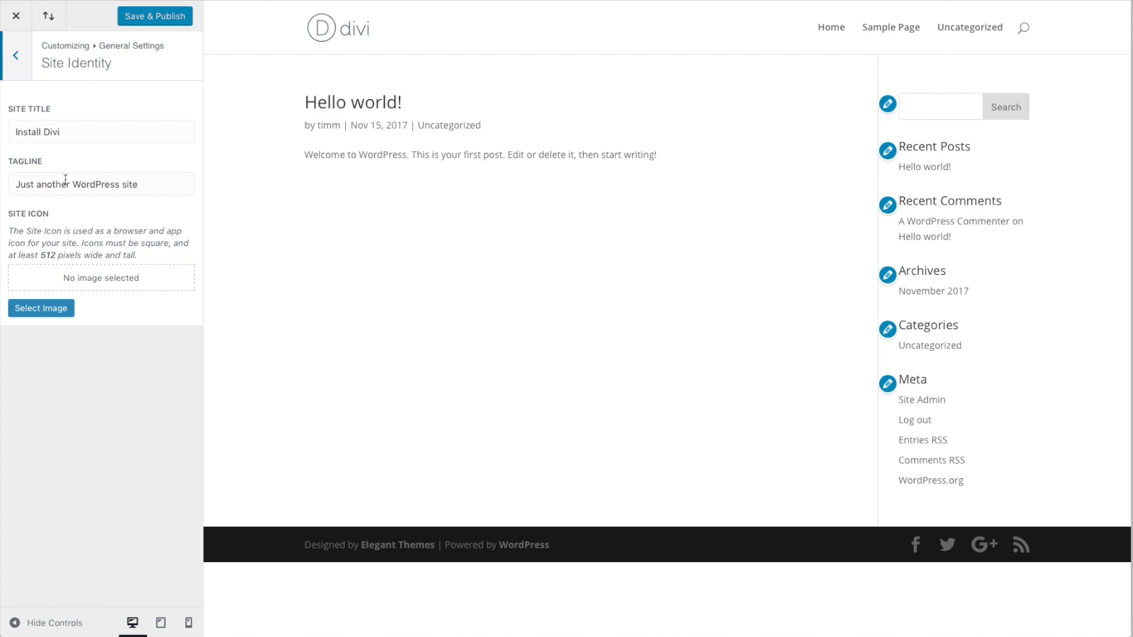
{"action": "left_click", "coordinate": [25, 69]}
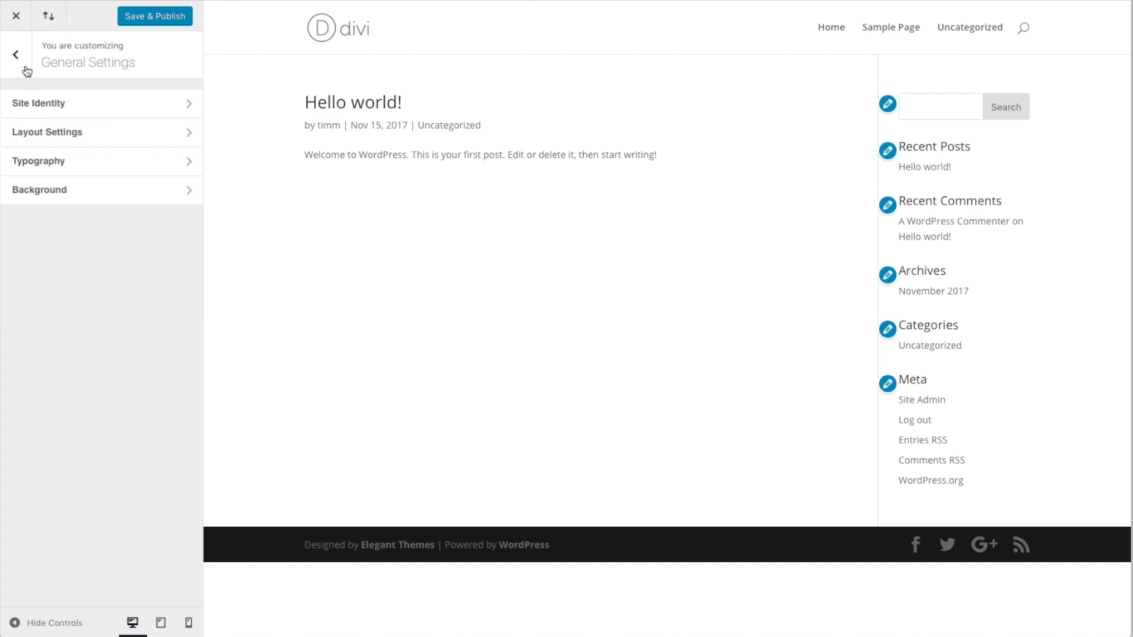
- In the layout settings, replace the theme accent color with a copied beige color code
{"action": "left_click", "coordinate": [51, 131]}
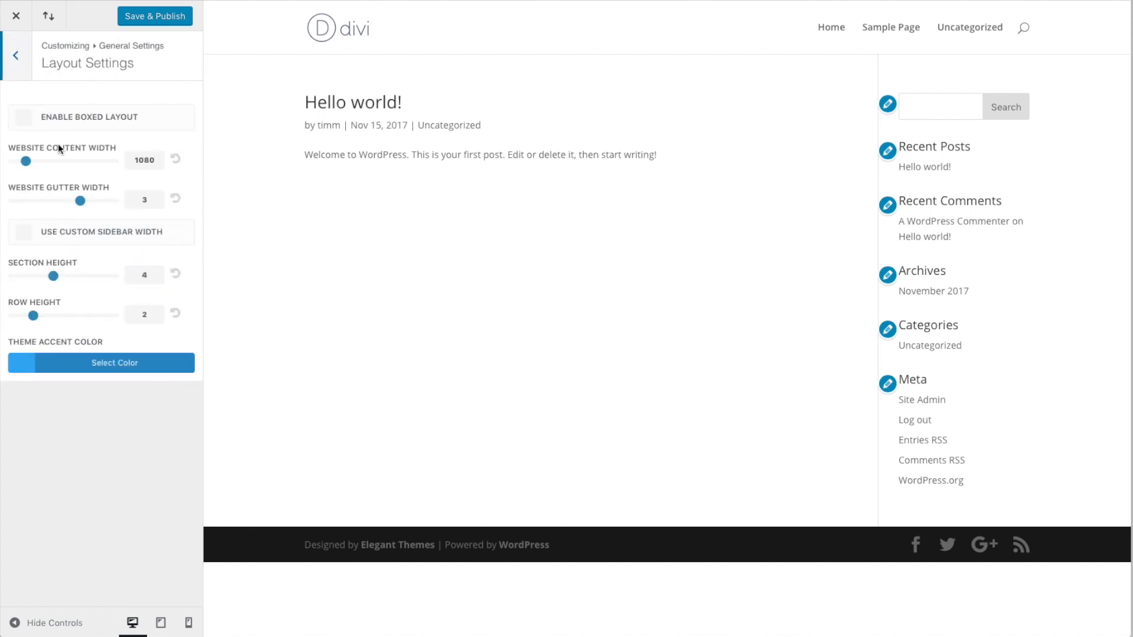
{"action": "left_click", "coordinate": [66, 364]}
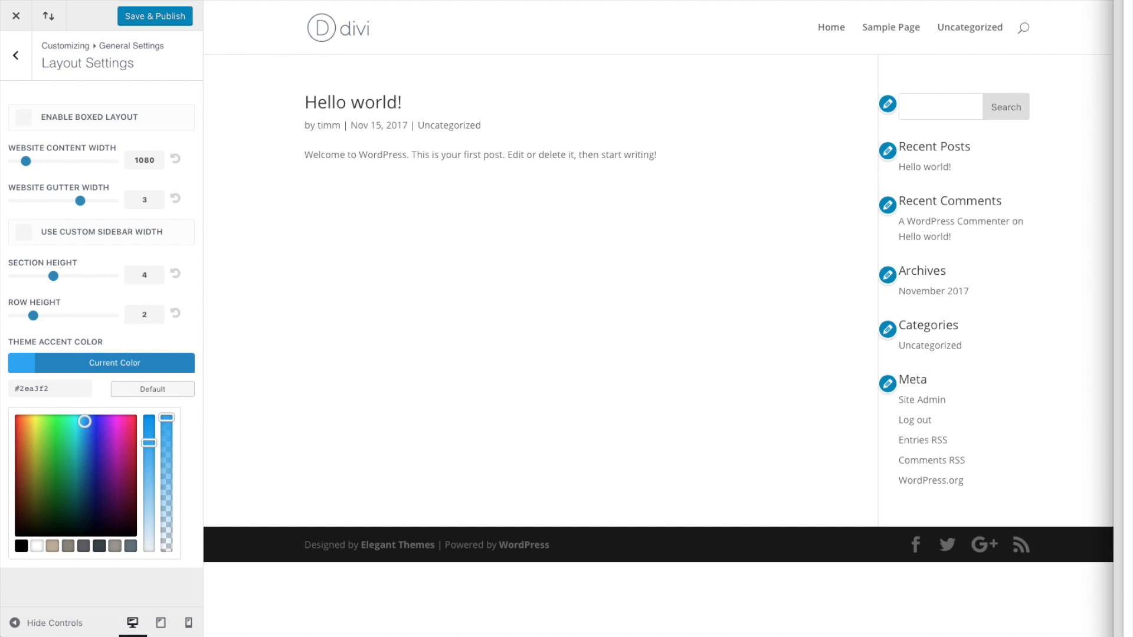
{"action": "double_click", "coordinate": [30, 388]}
{"action": "right_click", "coordinate": [23, 388]}
{"action": "left_click", "coordinate": [74, 453]}
{"action": "left_click", "coordinate": [74, 360]}
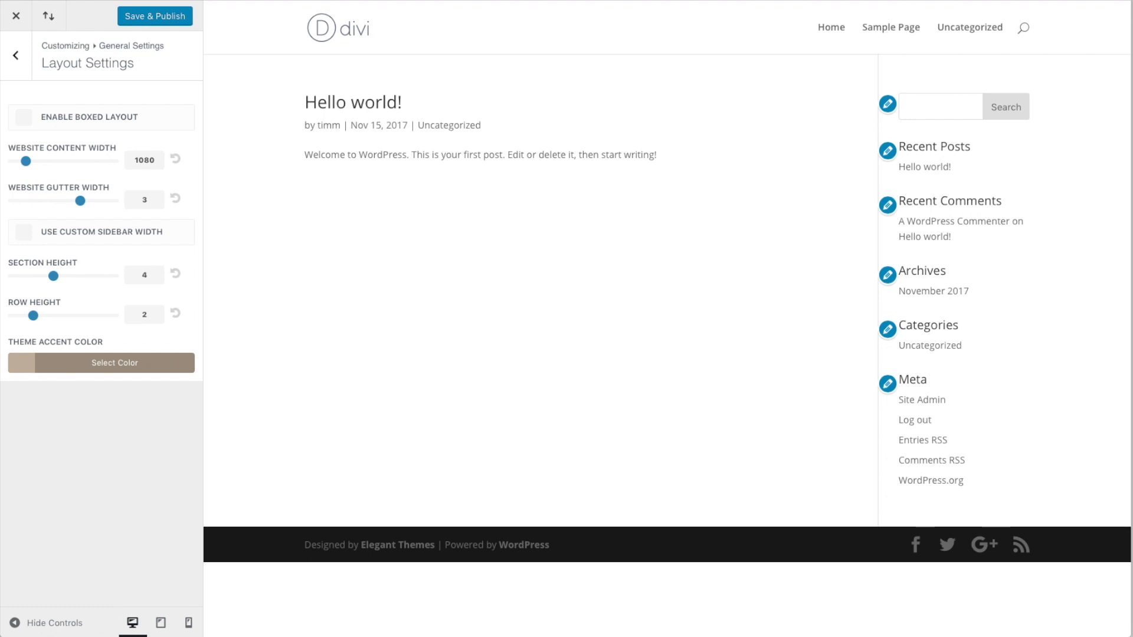
- In the typography settings, try #bdad98 as the body link color and replace it with #6d6e83
{"action": "left_click", "coordinate": [16, 55]}
{"action": "left_click", "coordinate": [61, 162]}
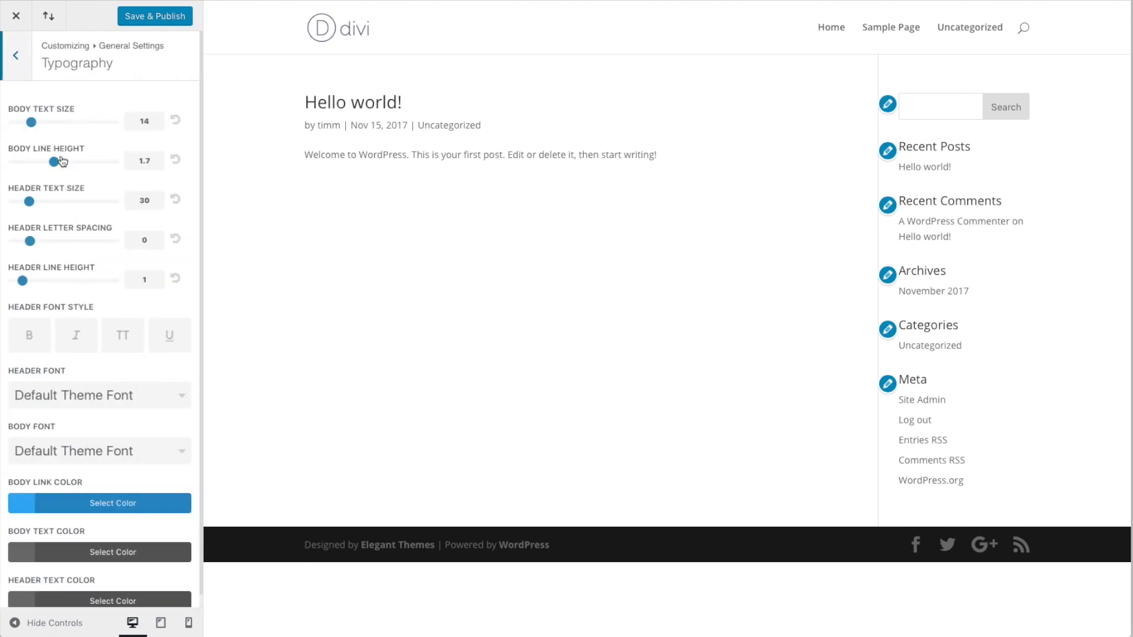
{"action": "scroll", "coordinate": [96, 387], "scroll_direction": "down", "scroll_amount": 1}
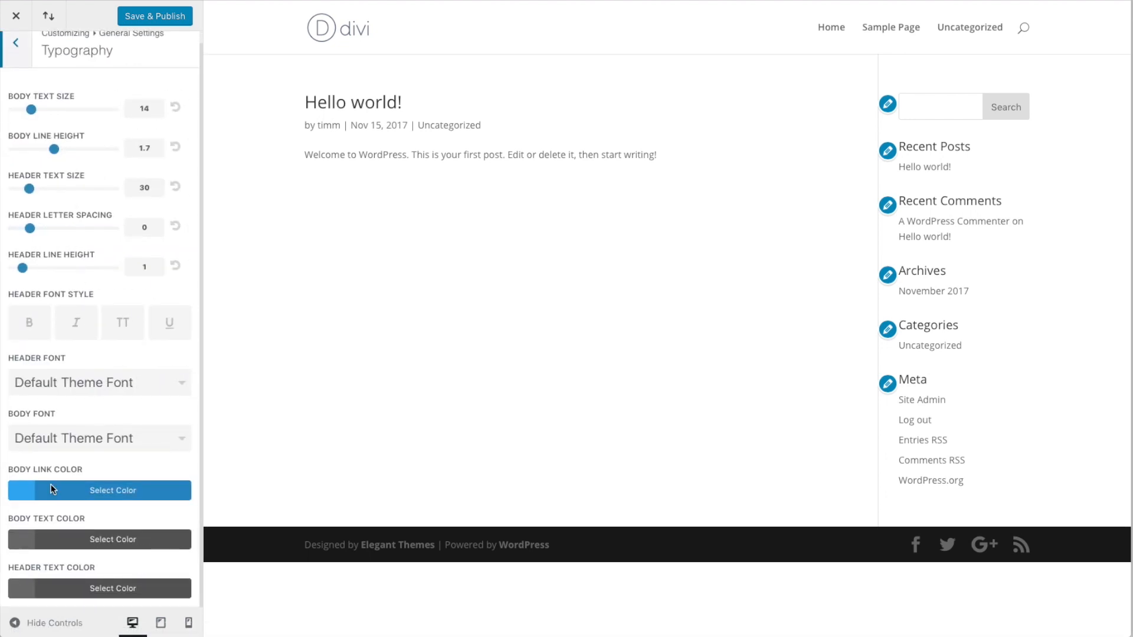
{"action": "left_click", "coordinate": [52, 491]}
{"action": "triple_click", "coordinate": [67, 511]}
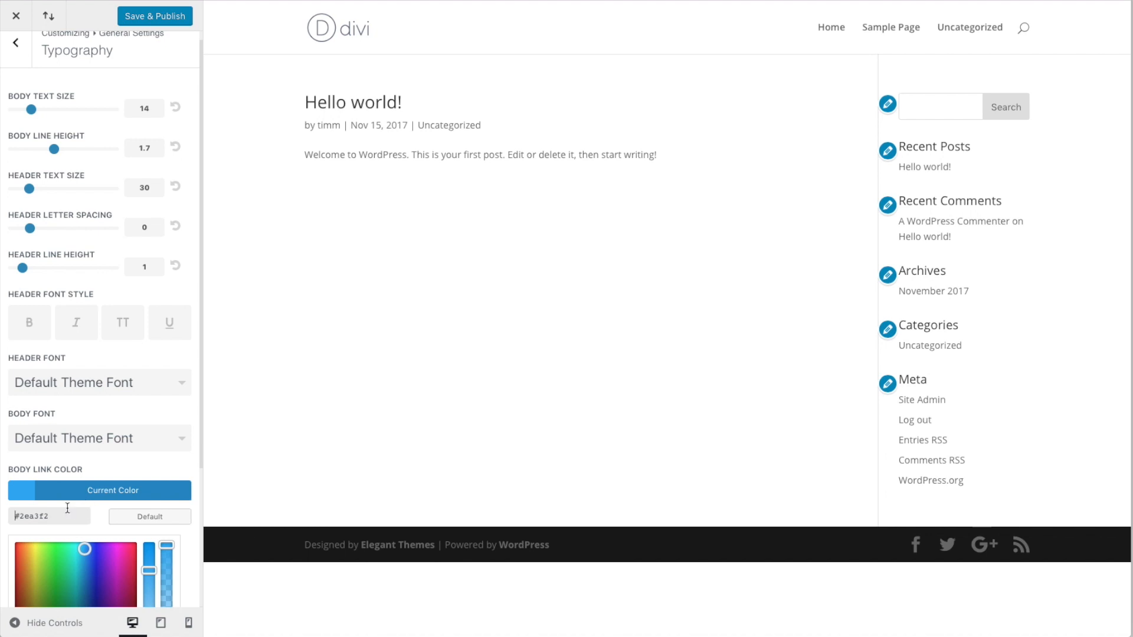
{"action": "type", "text": "#bdad98"}
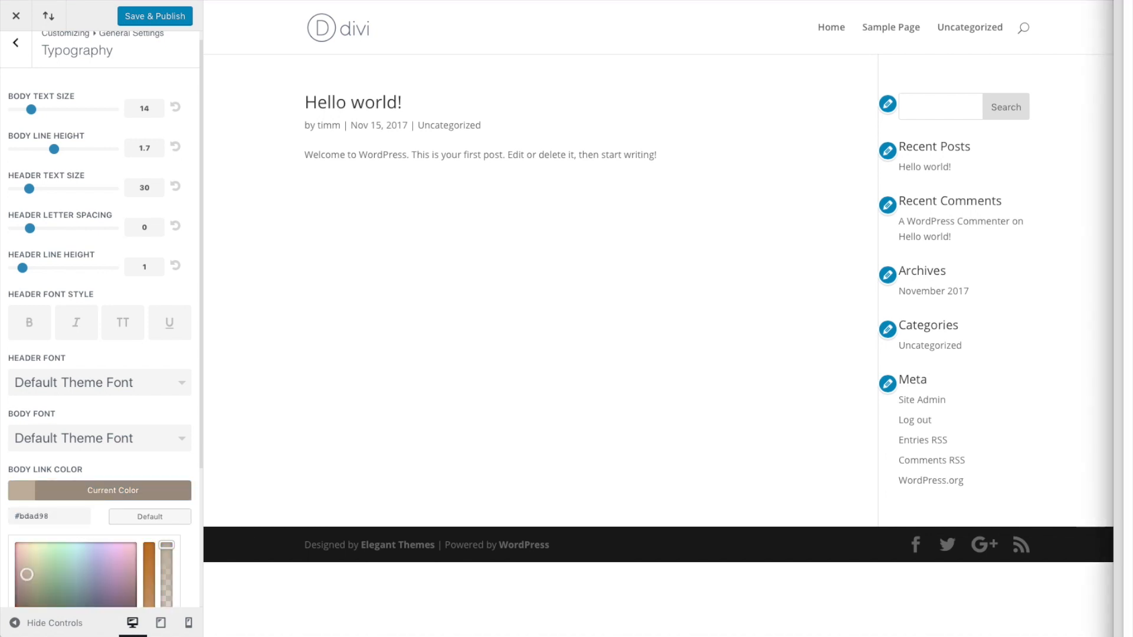
{"action": "triple_click", "coordinate": [34, 516]}
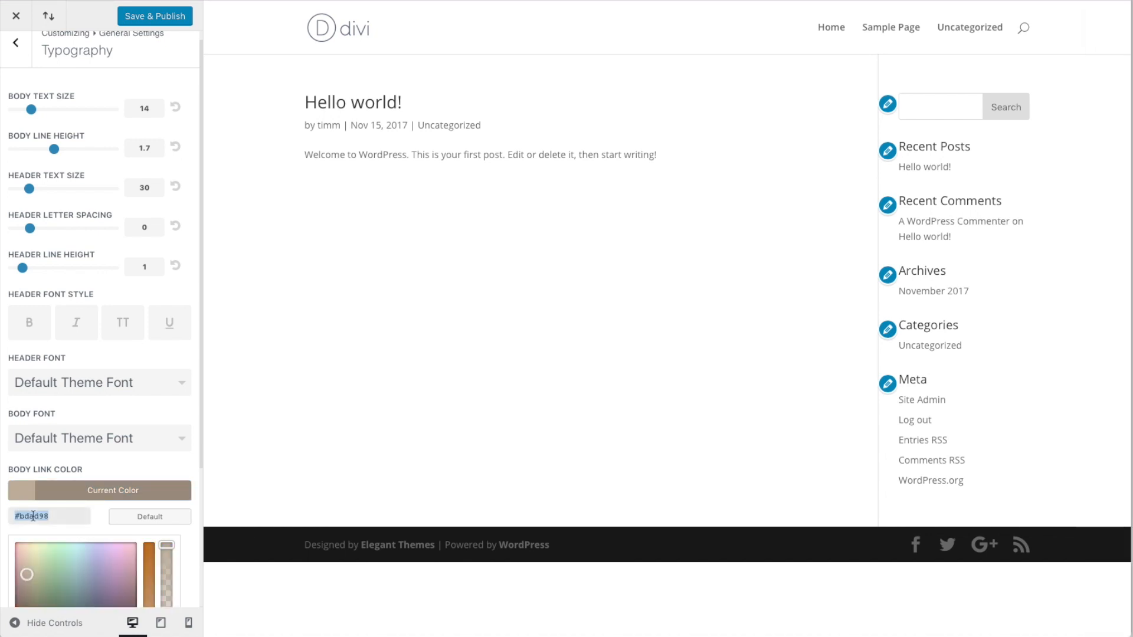
{"action": "type", "text": "#6d6e83"}
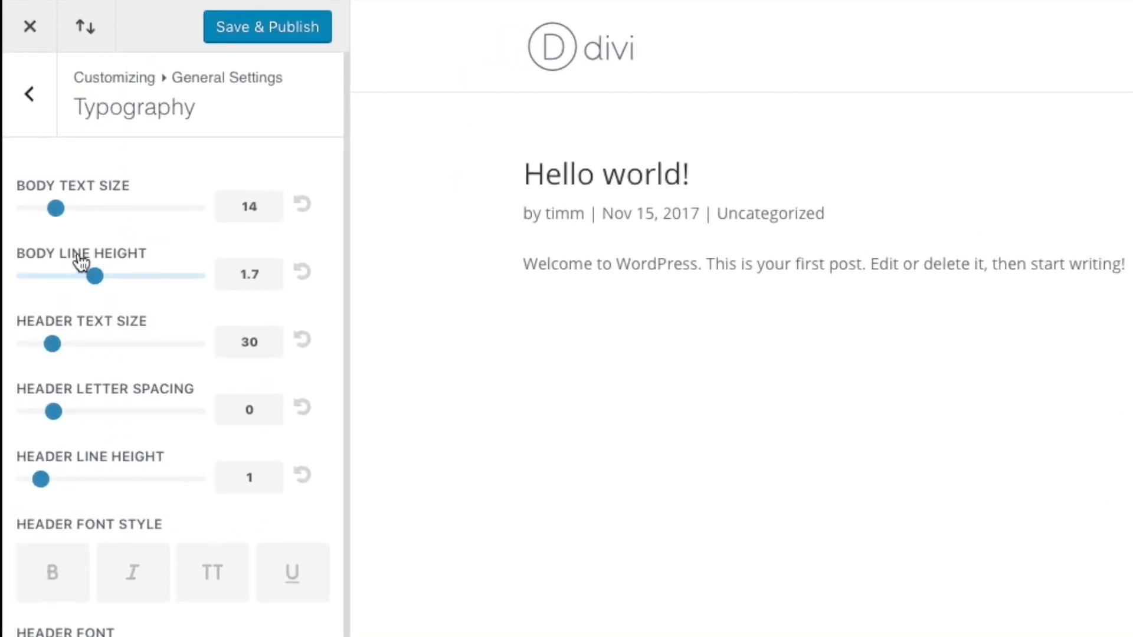
- Increase the body text size to 17 and the header text size to 47
{"action": "left_click_drag", "start_coordinate": [59, 208], "coordinate": [88, 208]}
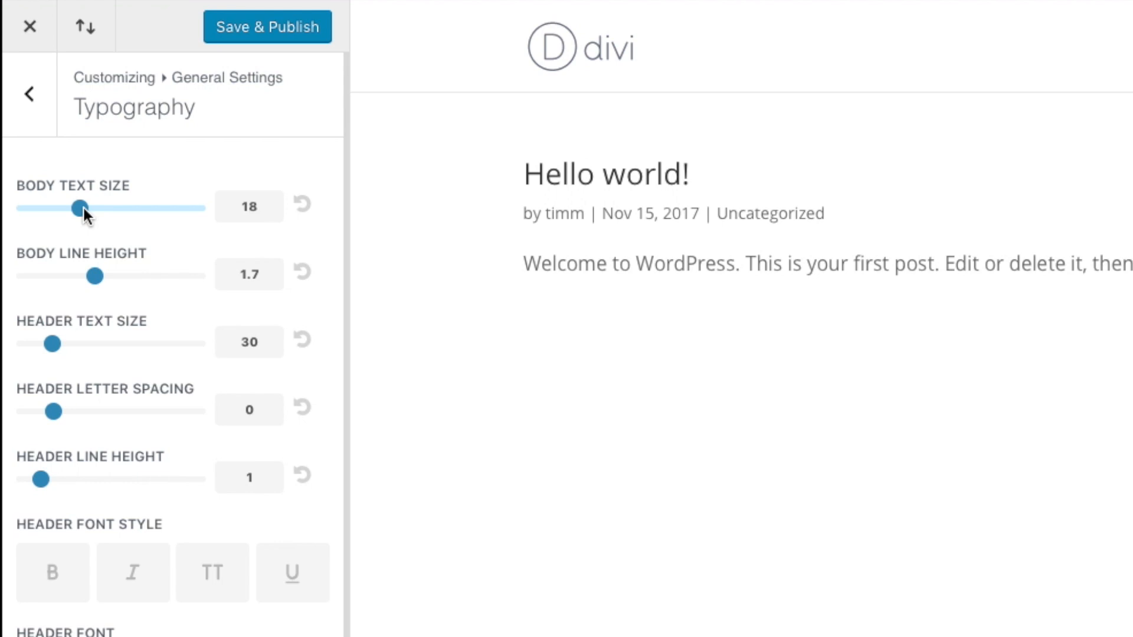
{"action": "left_click_drag", "start_coordinate": [84, 209], "coordinate": [80, 208]}
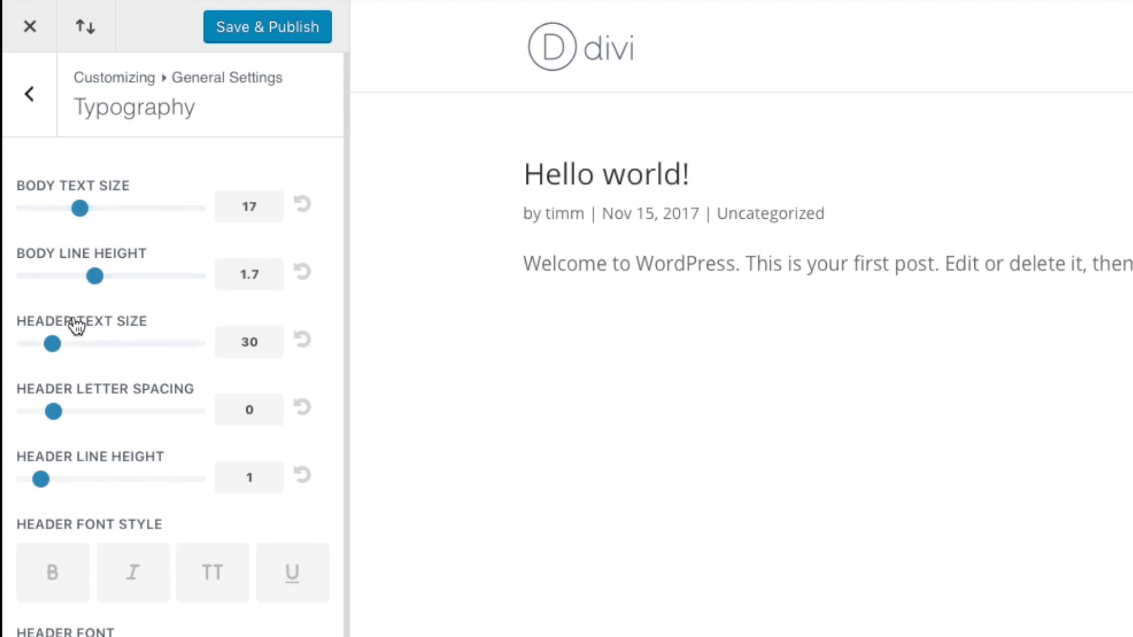
{"action": "left_click_drag", "start_coordinate": [58, 342], "coordinate": [111, 342]}
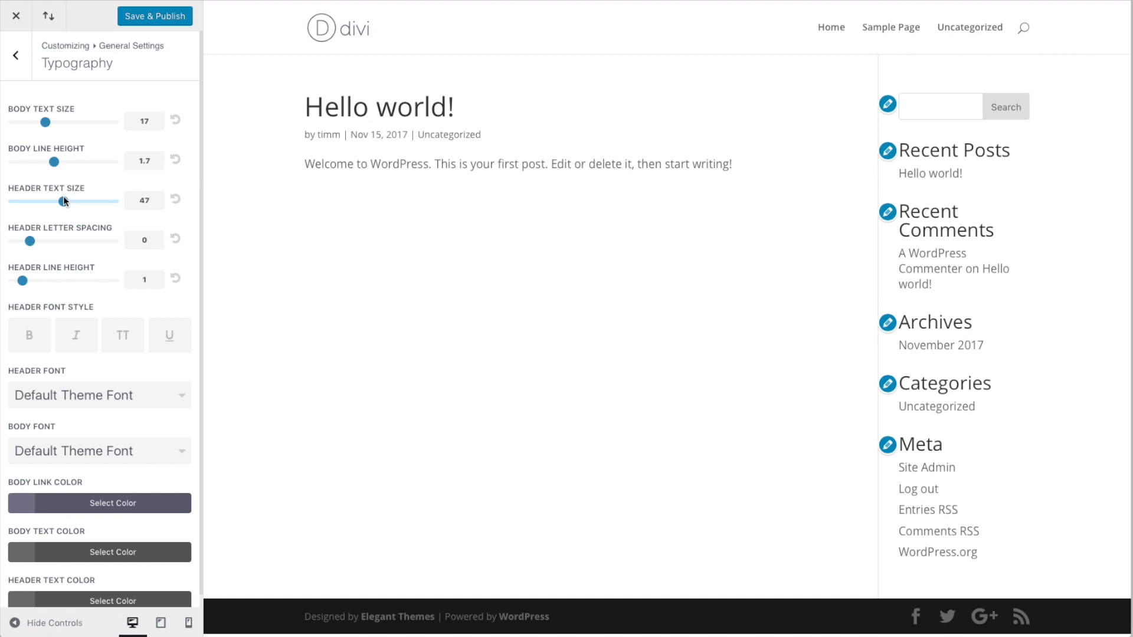
{"action": "mouse_move", "coordinate": [63, 201]}
{"action": "left_mouse_down"}
{"action": "mouse_move", "coordinate": [76, 201]}
{"action": "mouse_move", "coordinate": [64, 201]}
{"action": "left_mouse_up"}
- Change the header font to Archivo Black
{"action": "scroll", "coordinate": [89, 294], "scroll_direction": "down", "scroll_amount": 1}
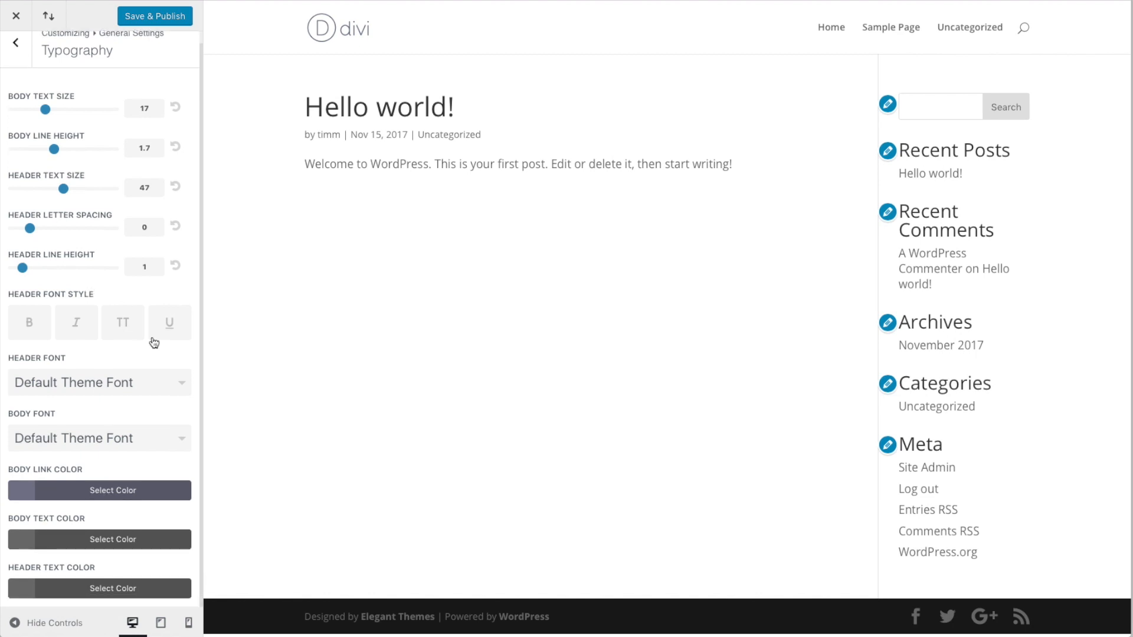
{"action": "left_click", "coordinate": [163, 383]}
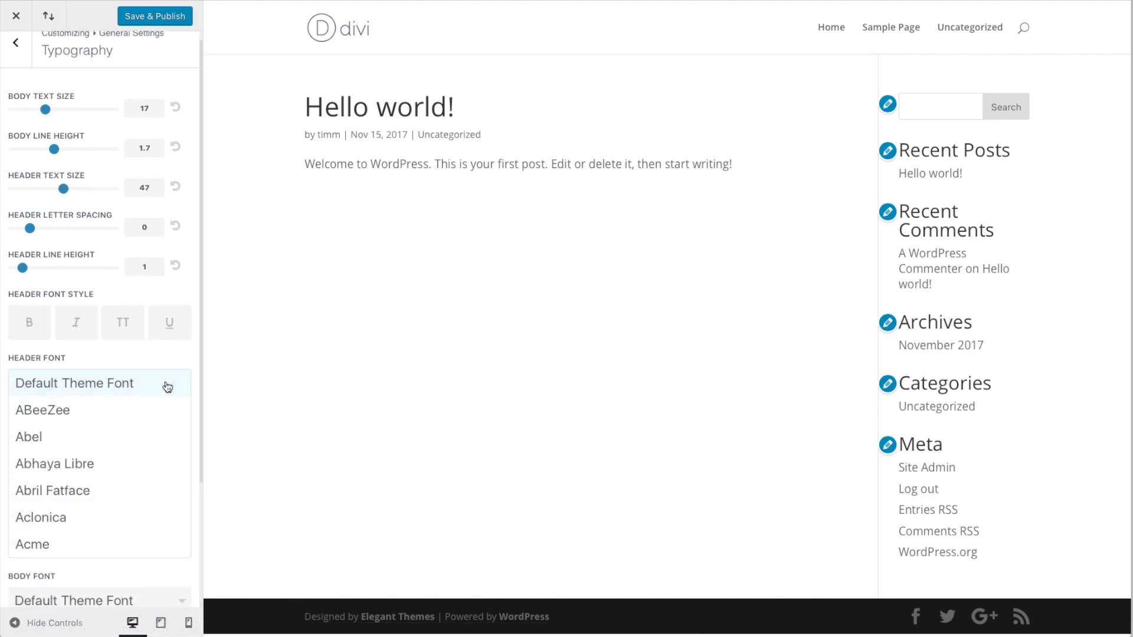
{"action": "scroll", "coordinate": [165, 388], "scroll_direction": "down", "scroll_amount": 15}
{"action": "scroll", "coordinate": [162, 395], "scroll_direction": "down", "scroll_amount": 3}
{"action": "left_click", "coordinate": [143, 405]}
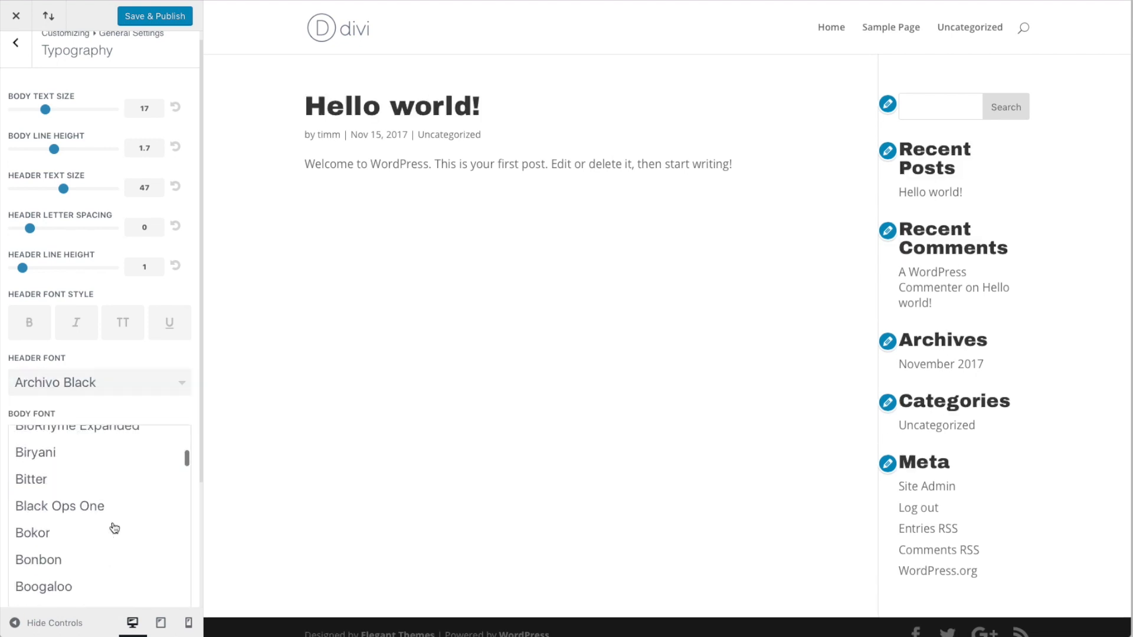
- Change the body font to Cantata One
{"action": "scroll", "coordinate": [114, 528], "scroll_direction": "down", "scroll_amount": 4}
{"action": "scroll", "coordinate": [114, 528], "scroll_direction": "down", "scroll_amount": 10}
{"action": "scroll", "coordinate": [111, 527], "scroll_direction": "up", "scroll_amount": 3}
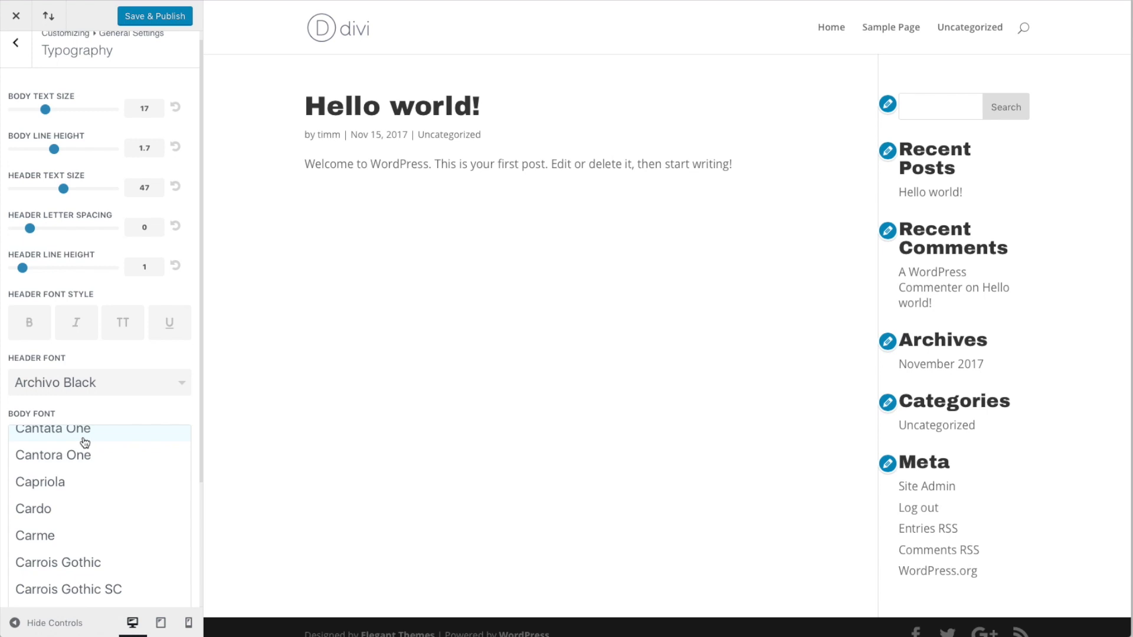
{"action": "left_click", "coordinate": [84, 440]}
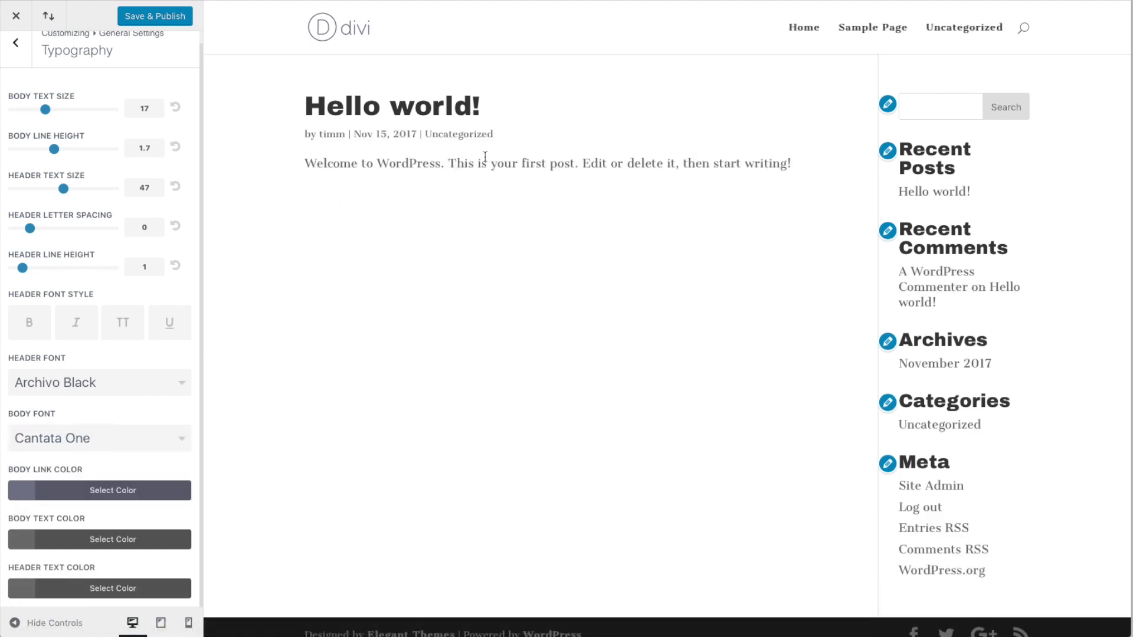
- Darken the body text color to #333333
{"action": "left_click", "coordinate": [74, 539]}
{"action": "scroll", "coordinate": [73, 540], "scroll_direction": "down", "scroll_amount": 3}
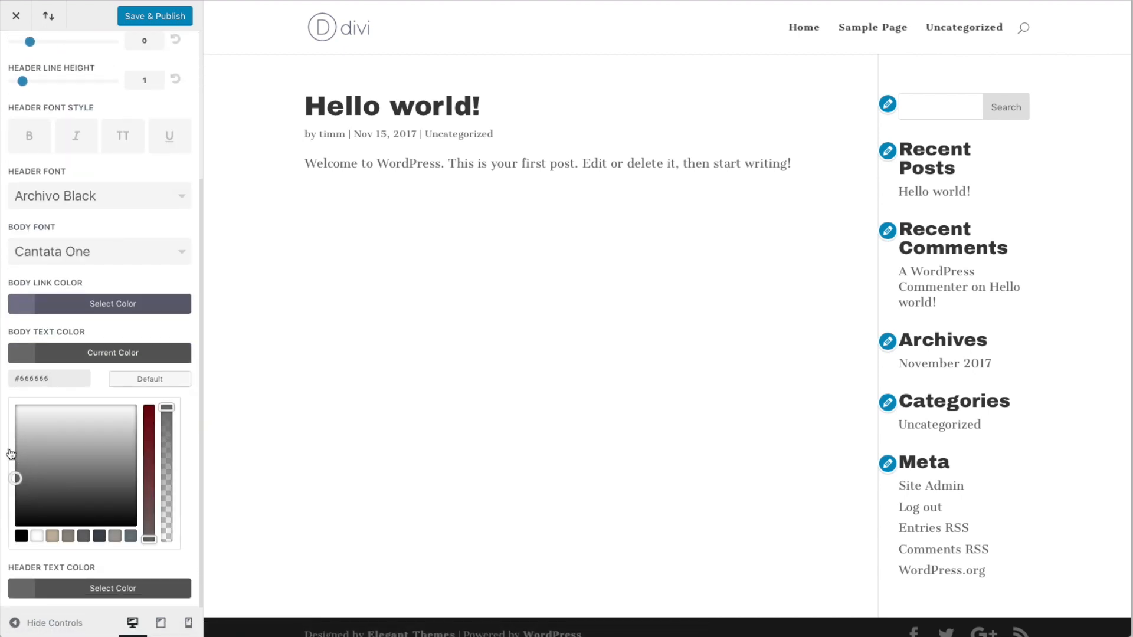
{"action": "left_click", "coordinate": [15, 481]}
{"action": "left_click_drag", "start_coordinate": [14, 480], "coordinate": [10, 501]}
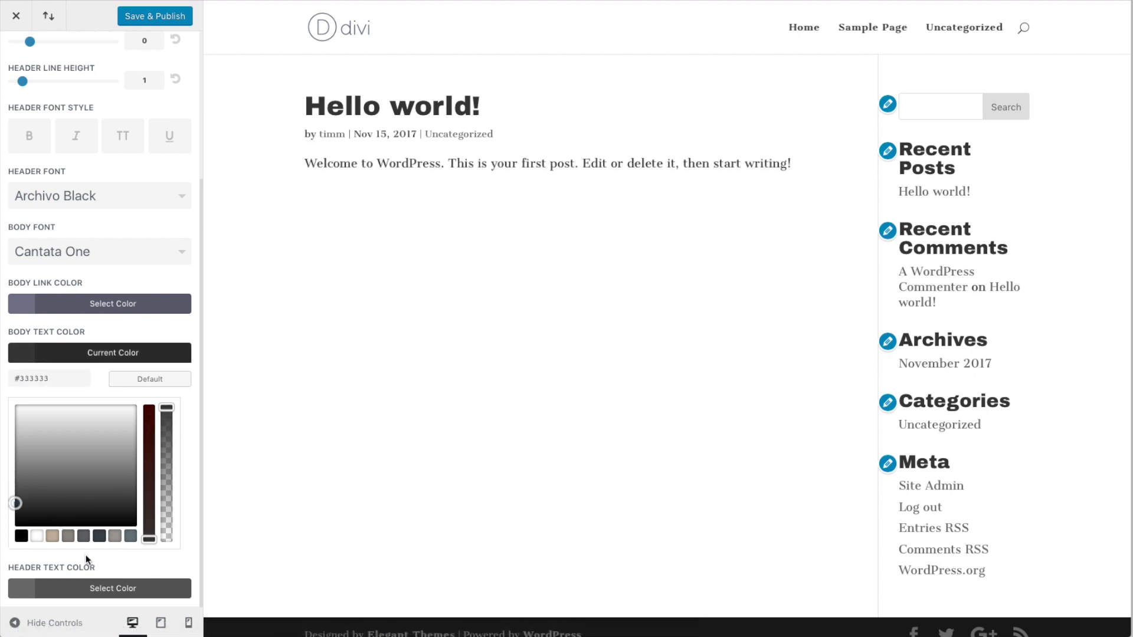
- Darken the header text color to a near-black grey similar to the body text color, and publish the typography changes
{"action": "left_click", "coordinate": [22, 590]}
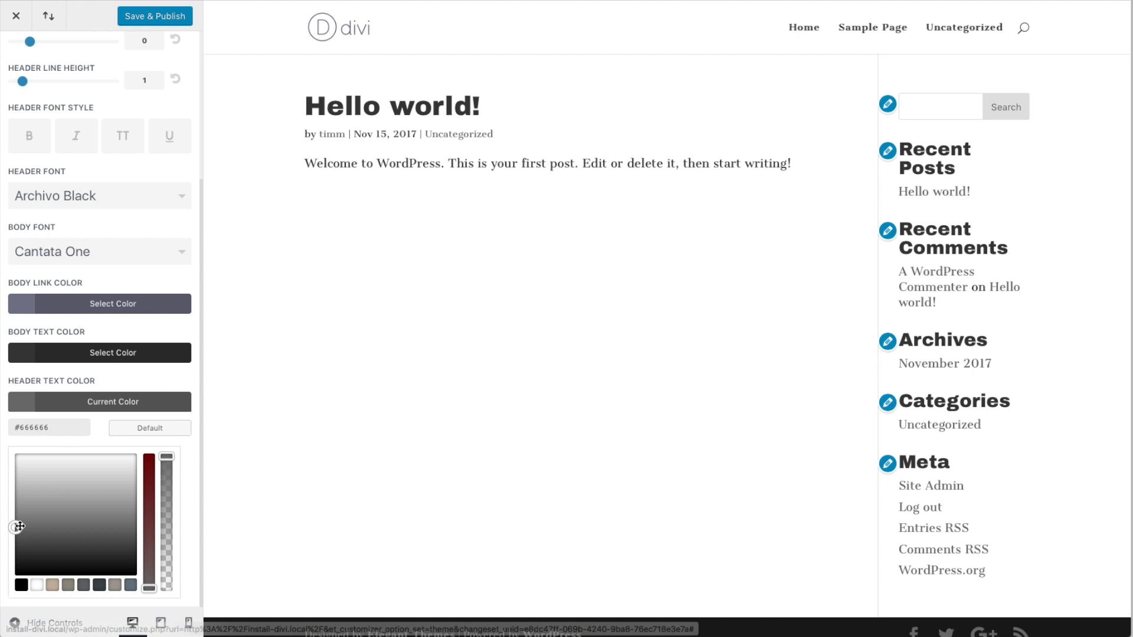
{"action": "left_click", "coordinate": [56, 355]}
{"action": "left_click", "coordinate": [64, 590]}
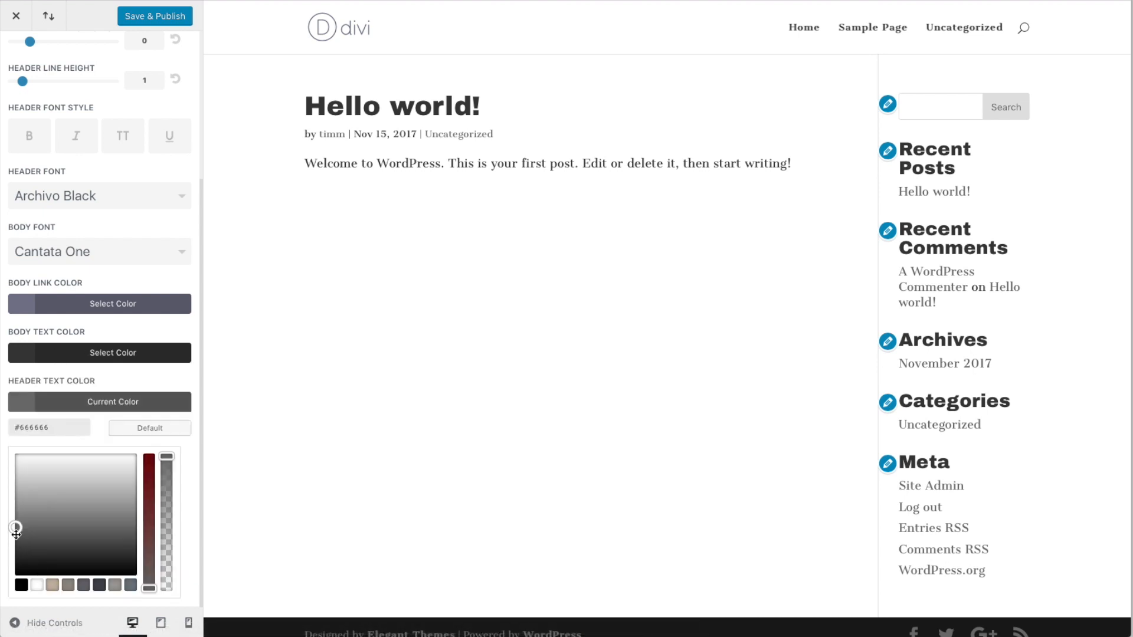
{"action": "left_click_drag", "start_coordinate": [15, 527], "coordinate": [6, 550]}
{"action": "left_click", "coordinate": [167, 15]}
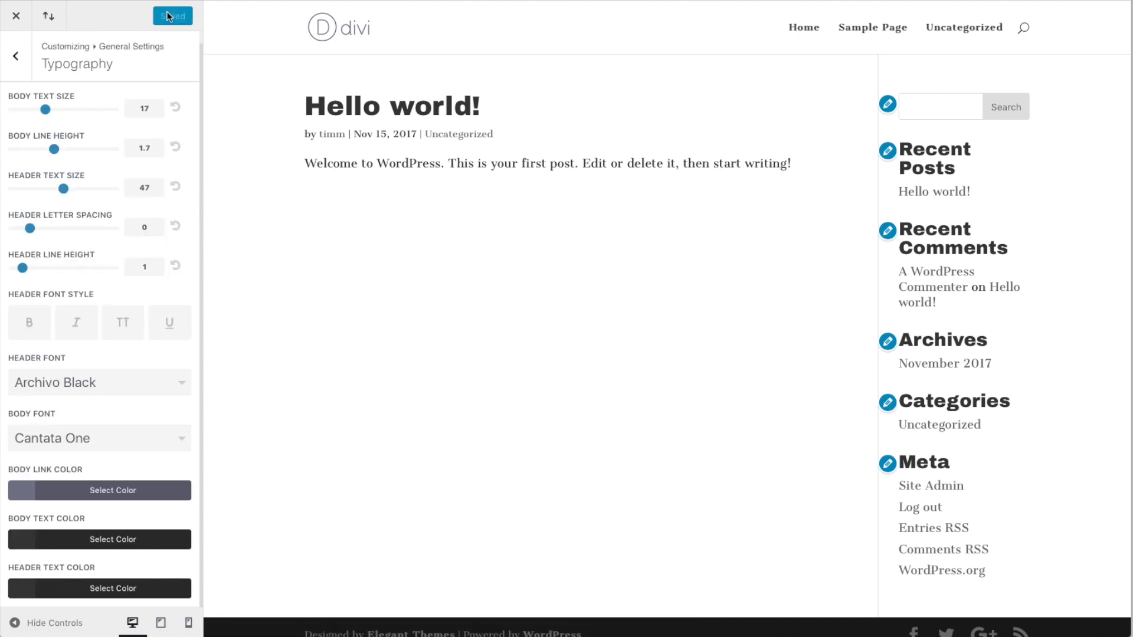
- Set the front page display to a static page, leaving the front page and posts page unassigned, and publish the change
{"action": "left_click", "coordinate": [17, 59]}
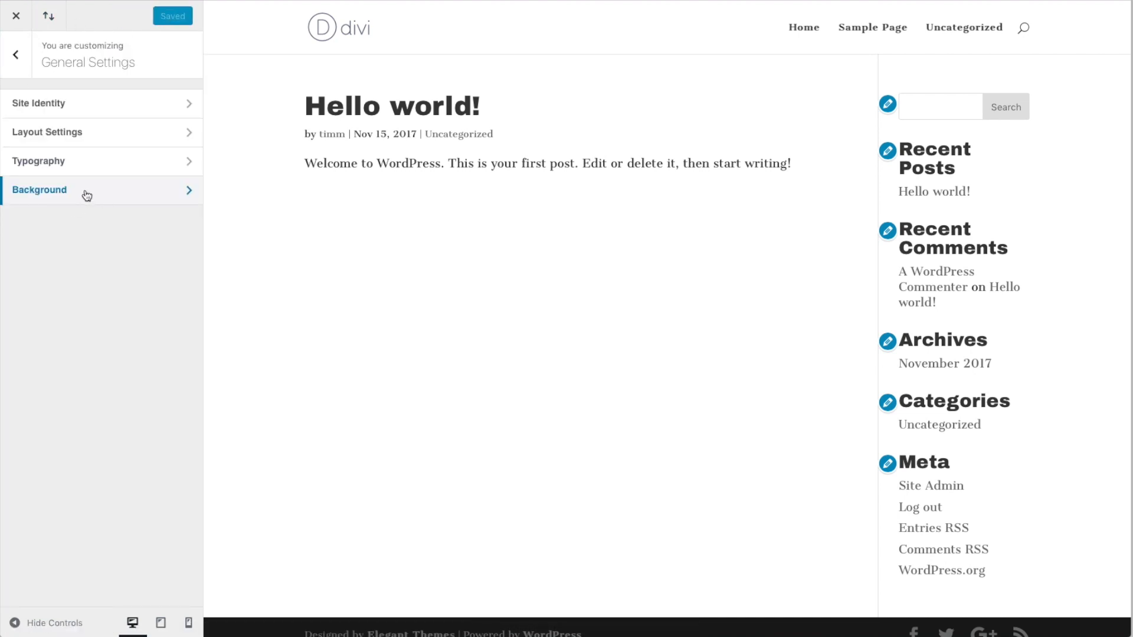
{"action": "left_click", "coordinate": [16, 75]}
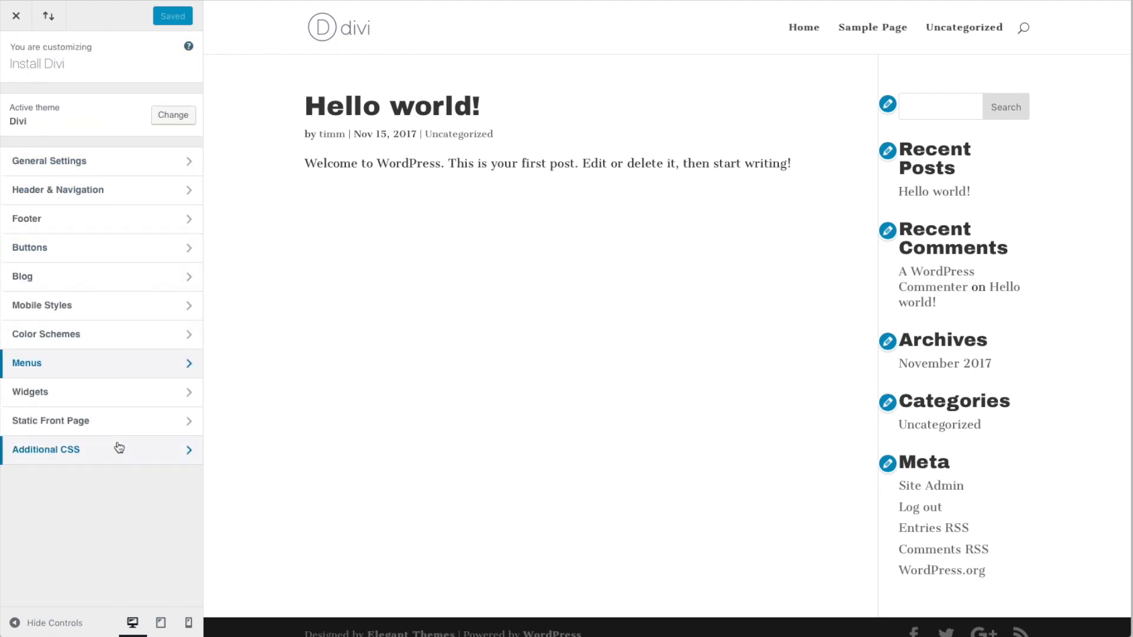
{"action": "left_click", "coordinate": [79, 425]}
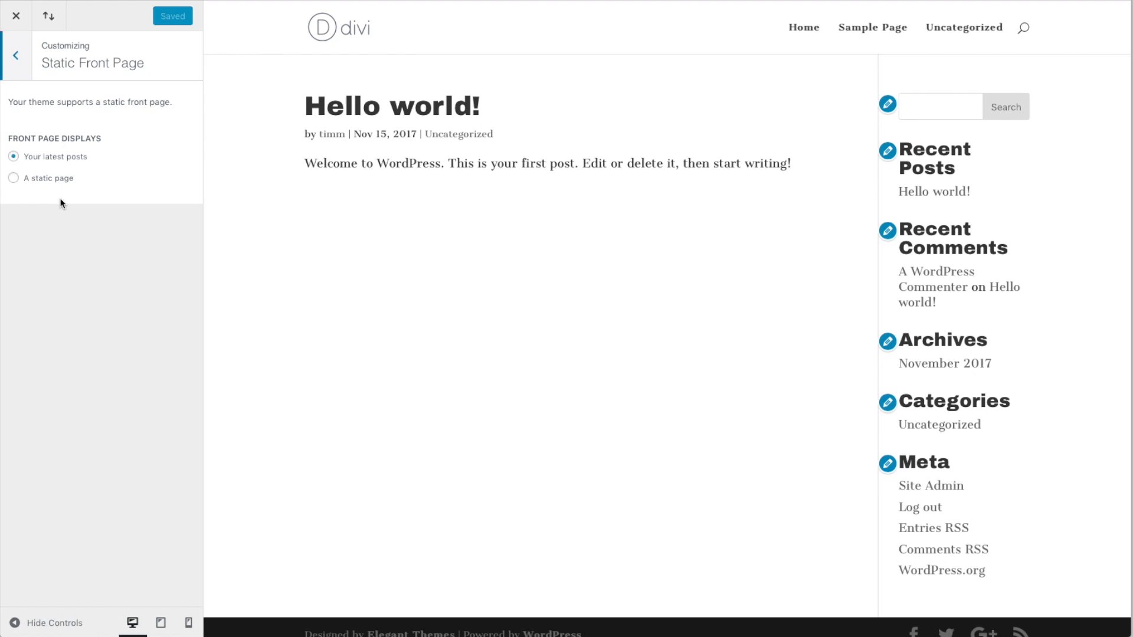
{"action": "left_click", "coordinate": [14, 179]}
{"action": "left_click", "coordinate": [164, 237]}
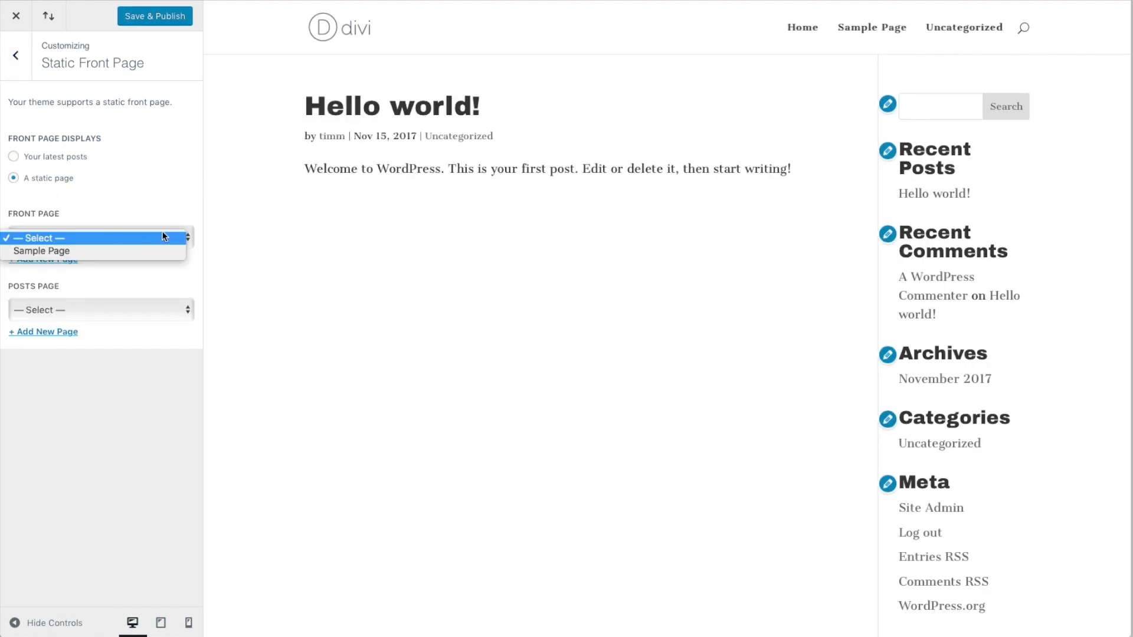
{"action": "left_click", "coordinate": [153, 191]}
{"action": "left_click", "coordinate": [189, 318]}
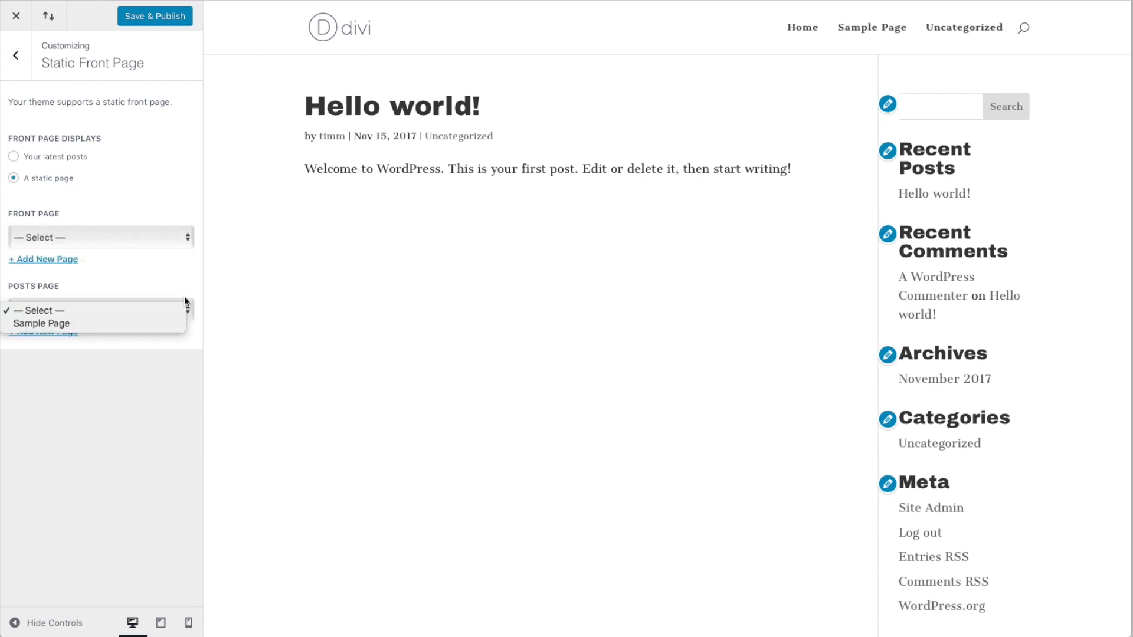
{"action": "left_click", "coordinate": [134, 275]}
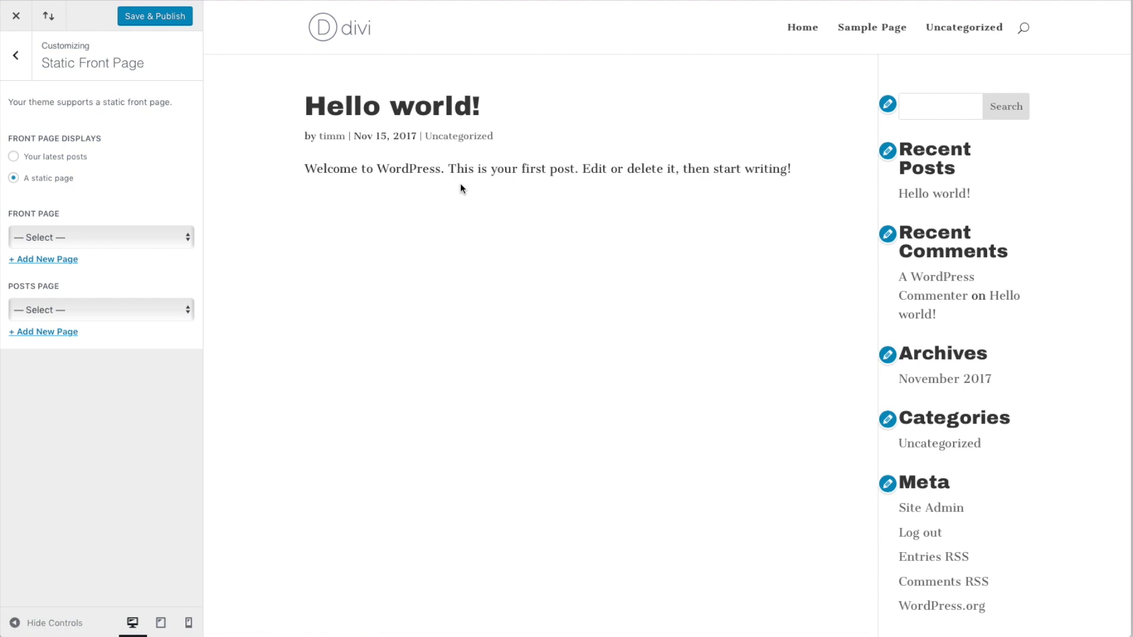
{"action": "left_click", "coordinate": [16, 55]}
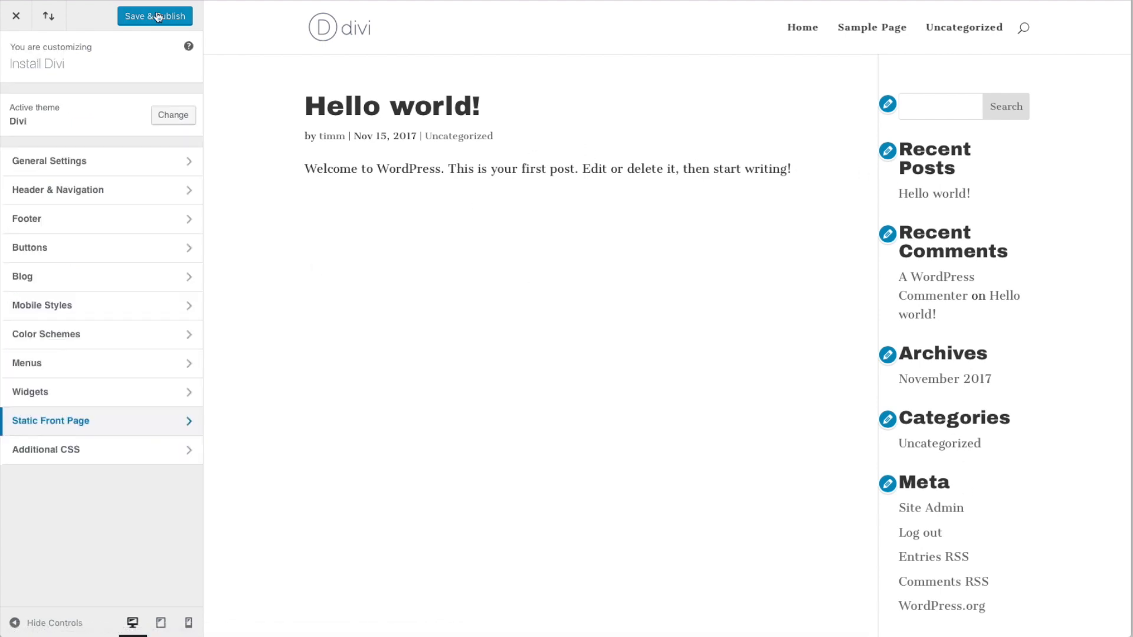
{"action": "left_click", "coordinate": [157, 16]}
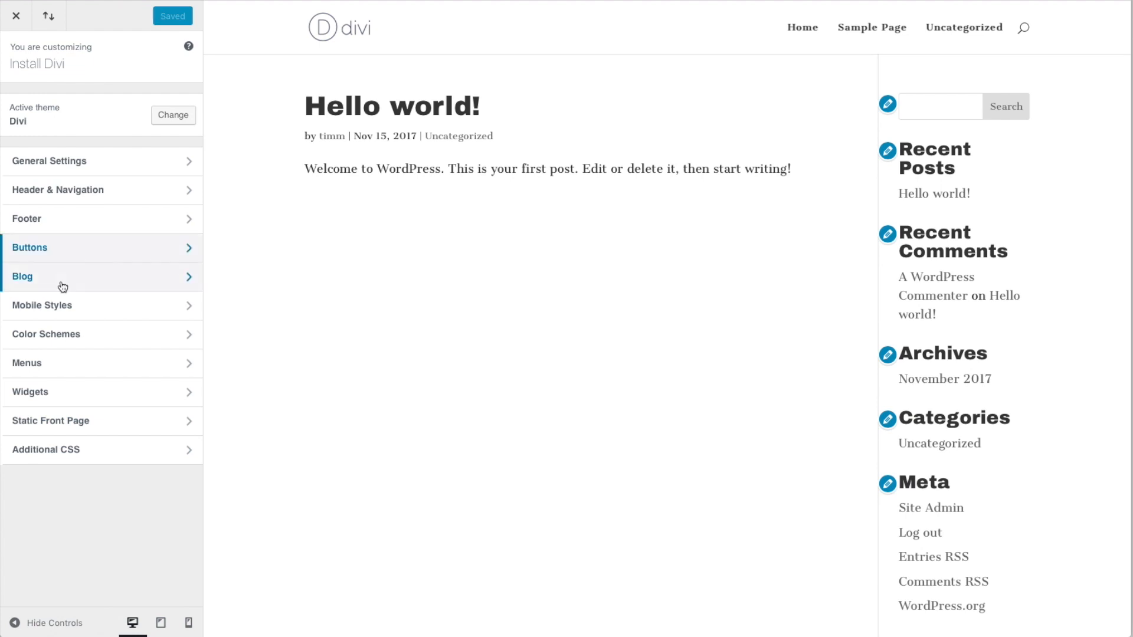
- Review the button style settings, from text size, colors and border through font to the icon options
{"action": "left_click", "coordinate": [56, 249]}
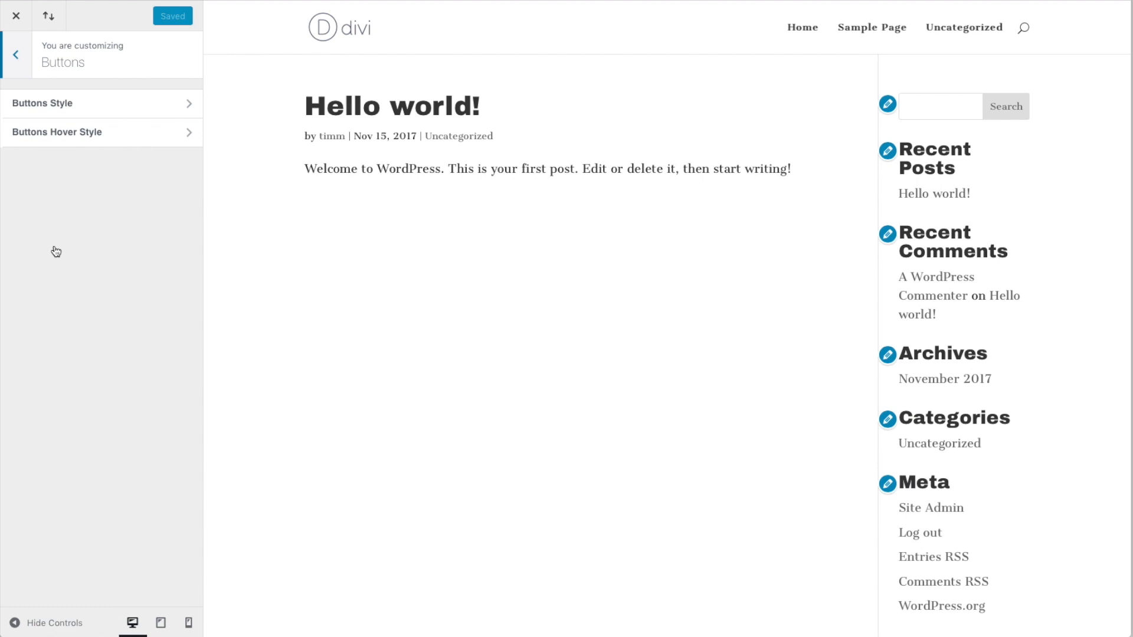
{"action": "left_click", "coordinate": [65, 111]}
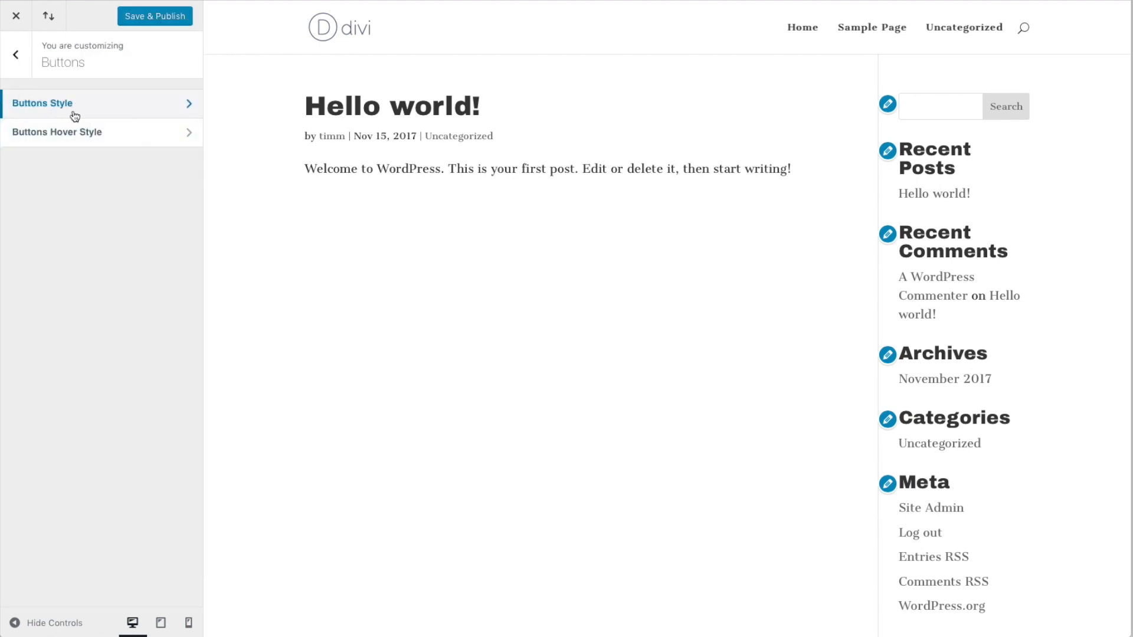
{"action": "left_click", "coordinate": [76, 106]}
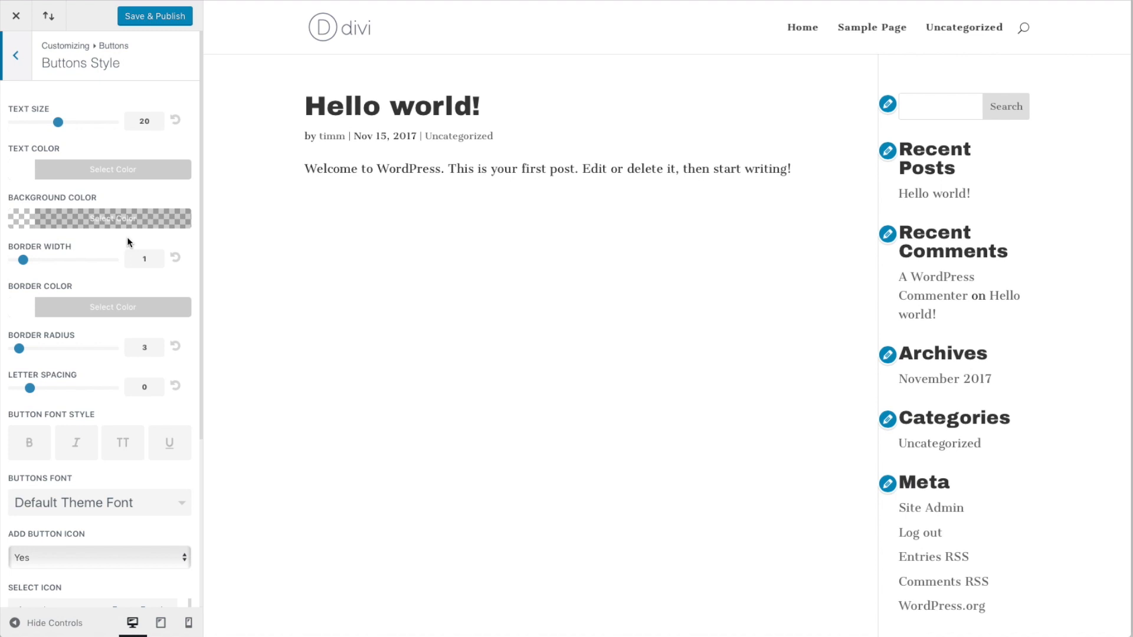
{"action": "scroll", "coordinate": [112, 249], "scroll_direction": "down", "scroll_amount": 3}
{"action": "scroll", "coordinate": [113, 253], "scroll_direction": "down", "scroll_amount": 2}
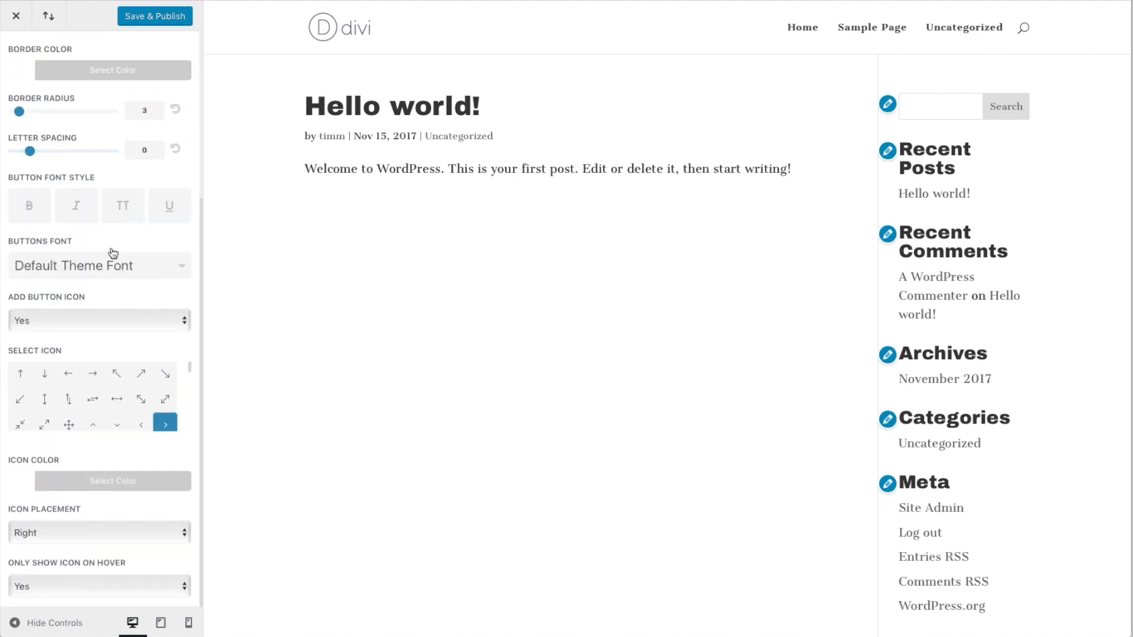
{"action": "scroll", "coordinate": [111, 249], "scroll_direction": "up", "scroll_amount": 5}
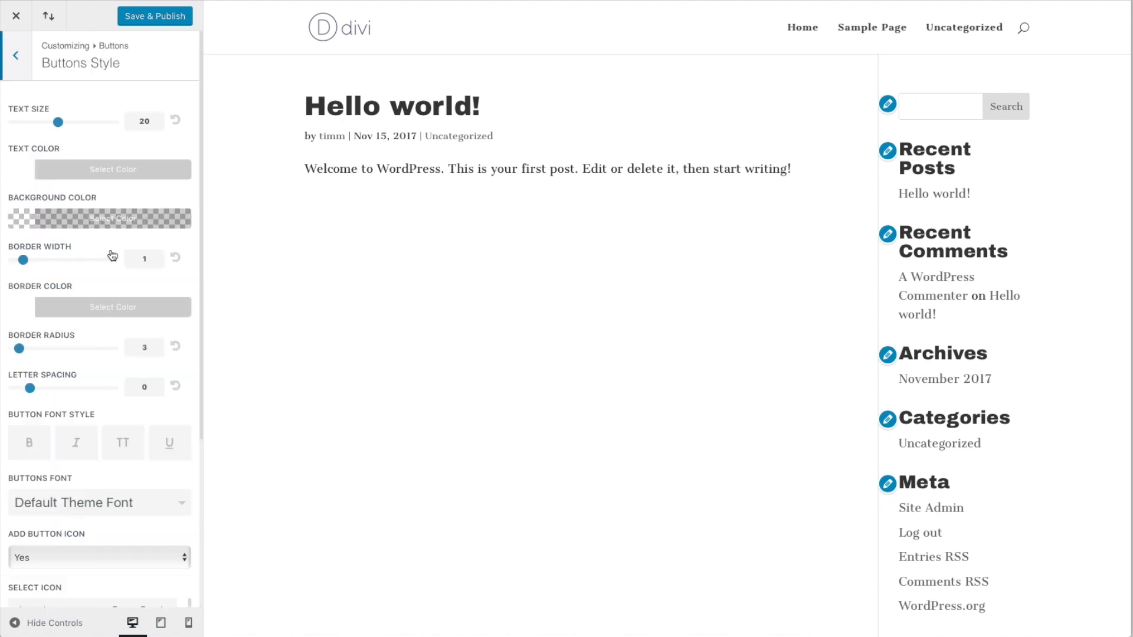